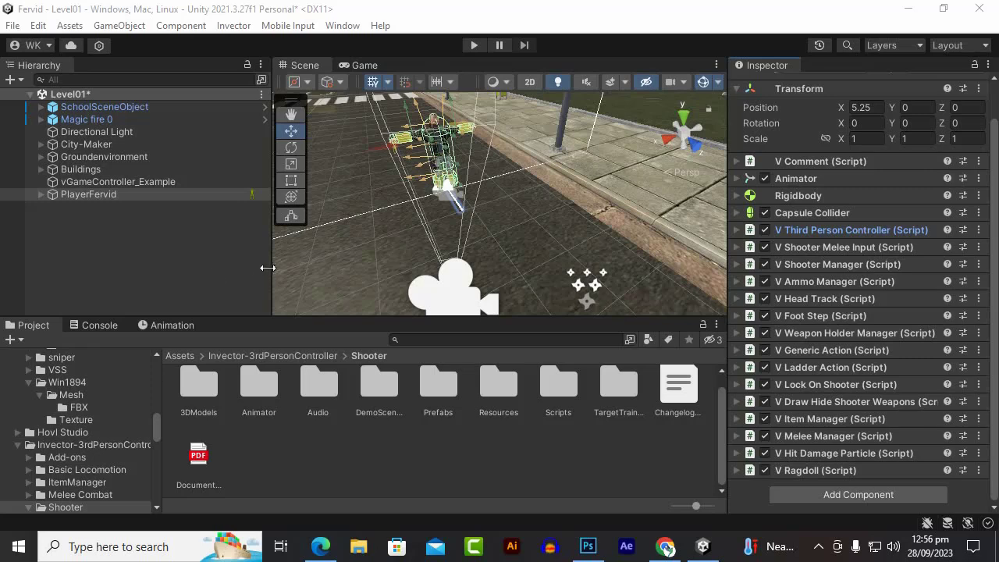
- Enlarge the Scene view by narrowing the Hierarchy and shrinking the Project panel
left_click_drag(271, 266, 233, 268)
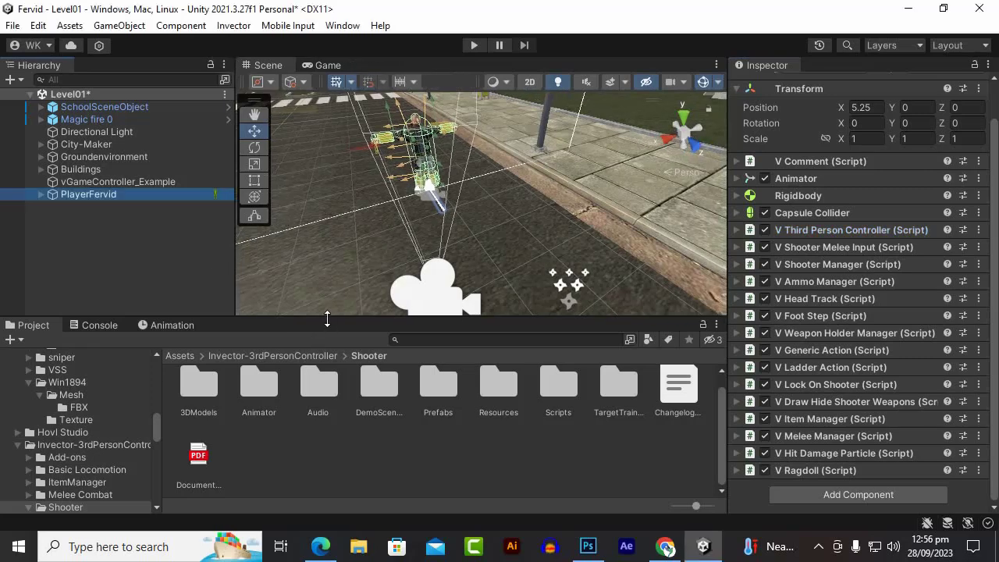
left_click_drag(326, 318, 328, 352)
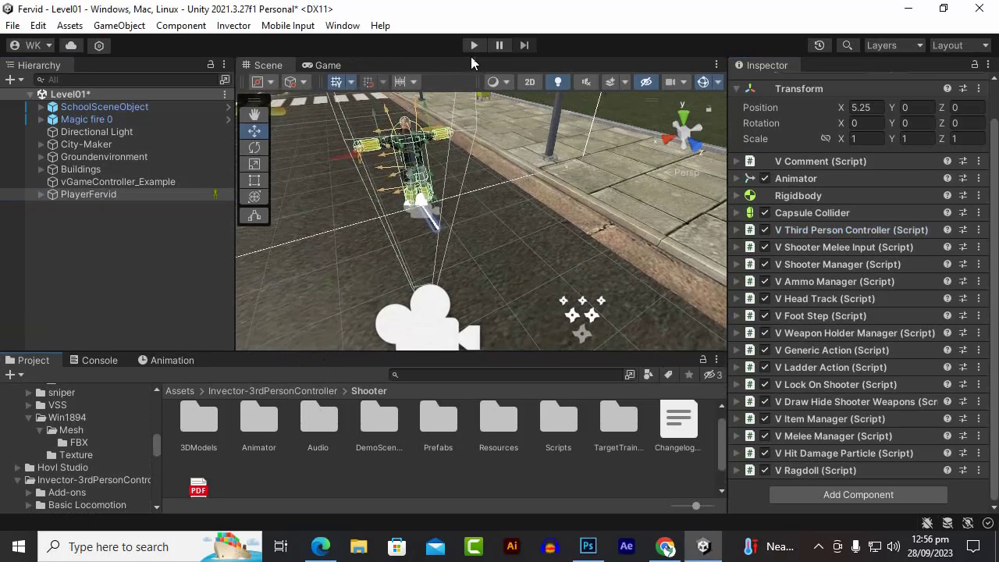
- Enter Play mode and run PlayerFervid across the street, median, sidewalk, grass and plaza
left_click(471, 46)
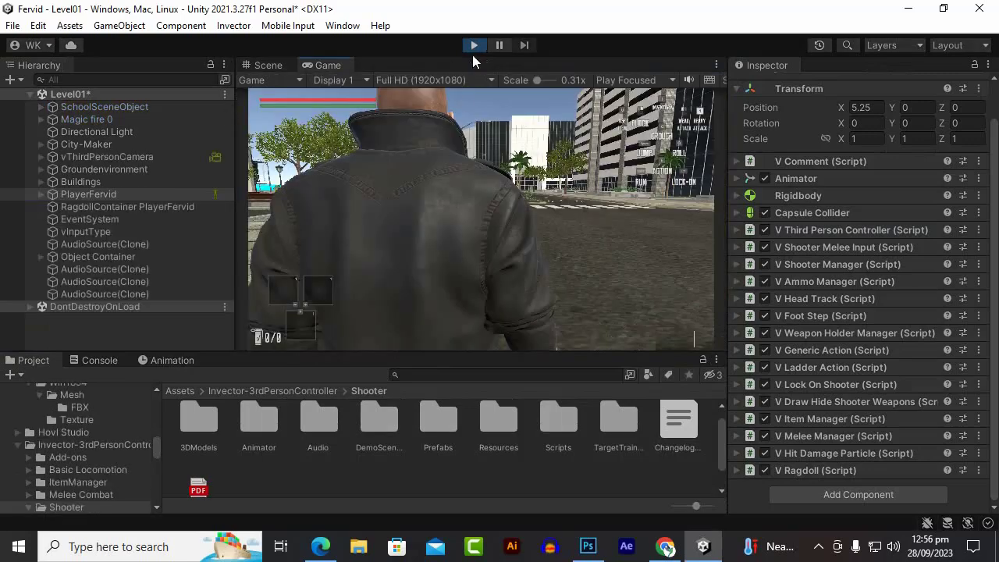
key("w")
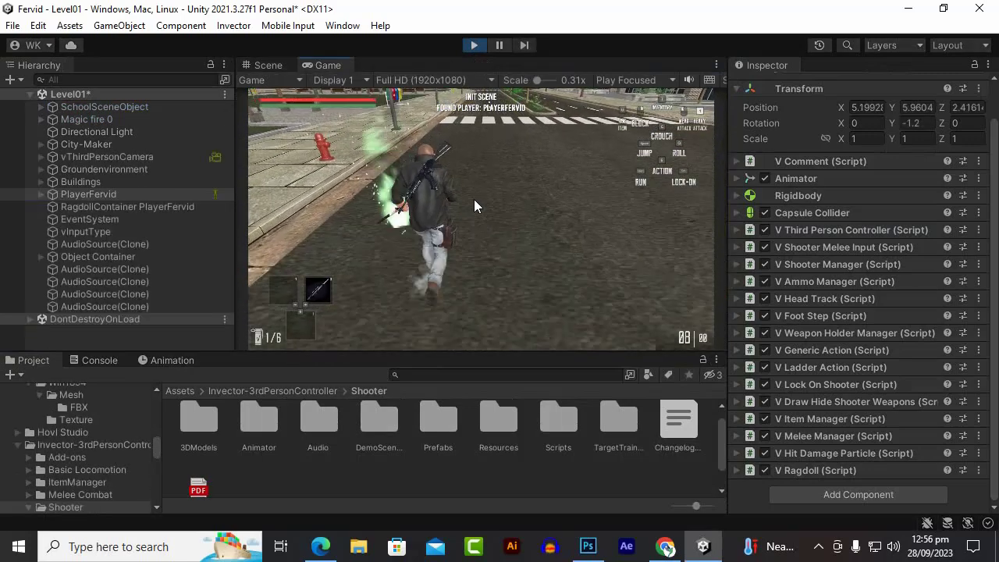
key("a")
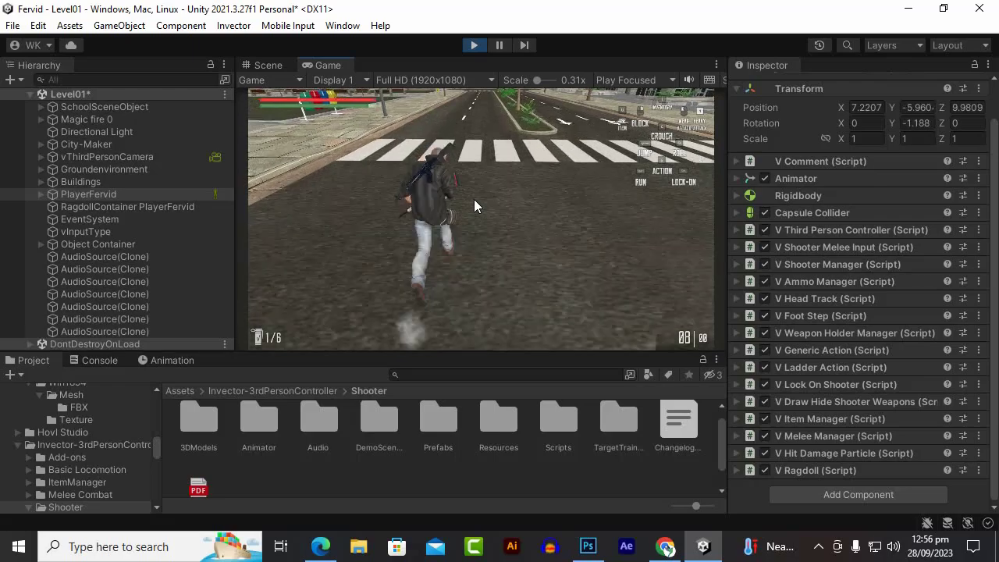
key("d")
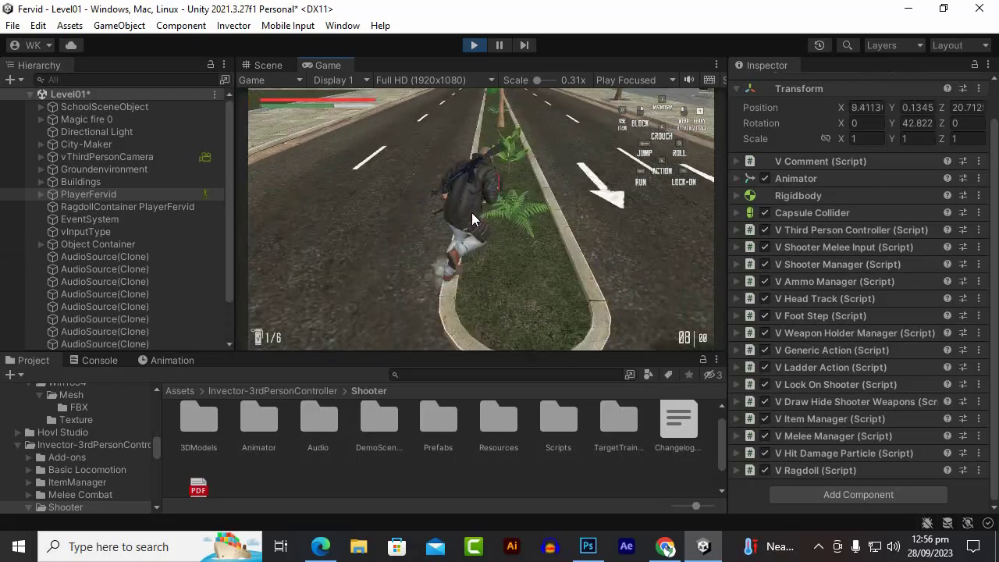
key("w")
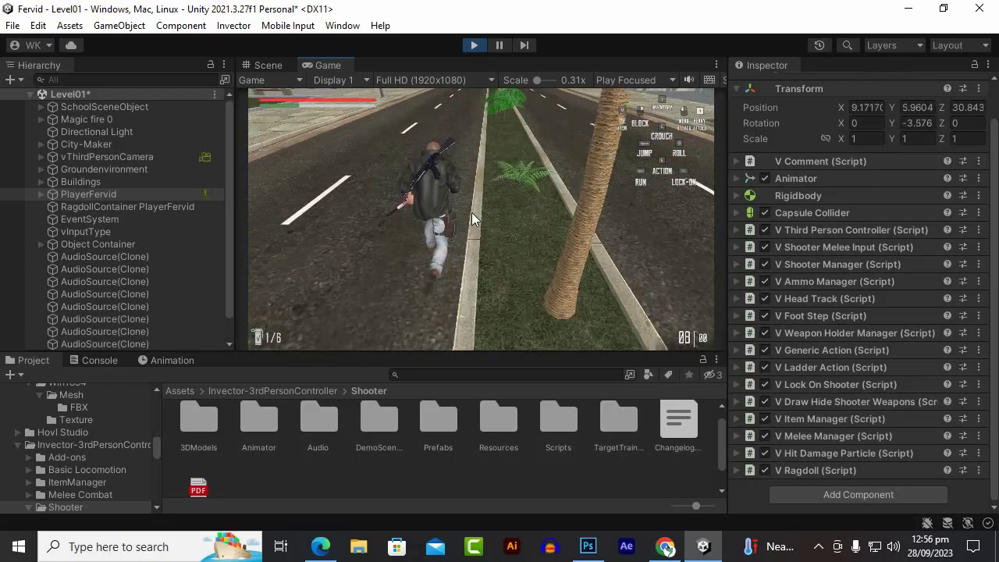
key("a")
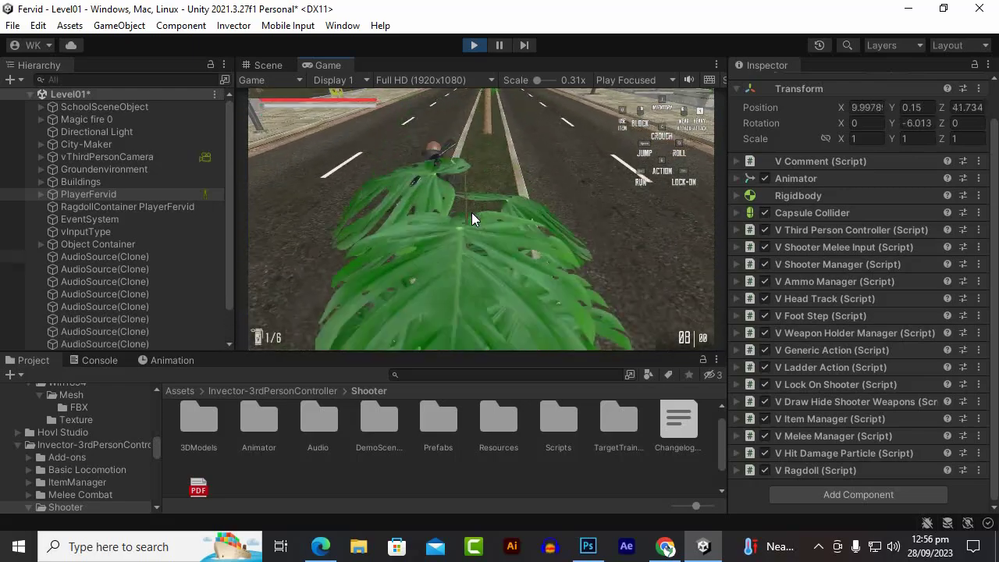
key("w")
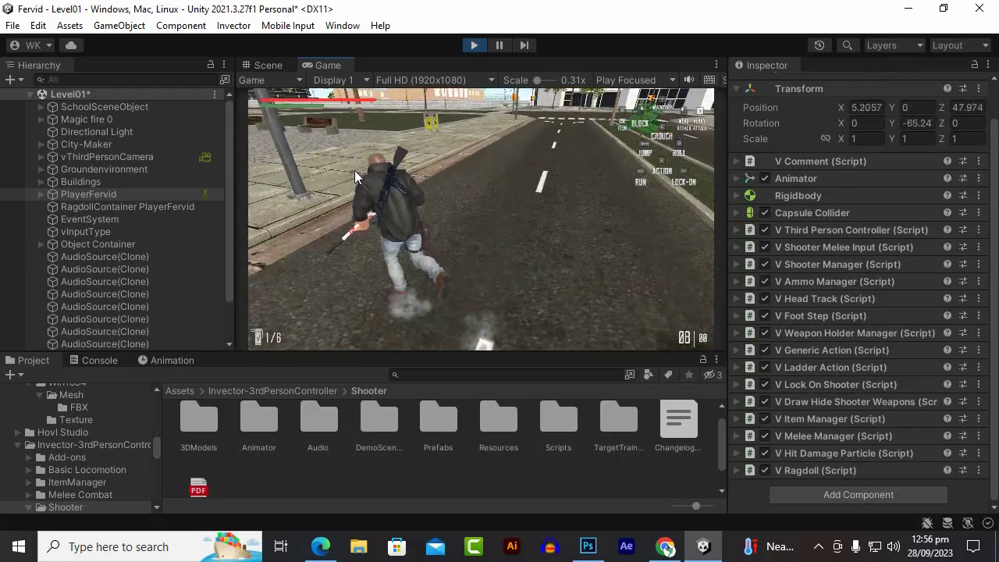
key("d")
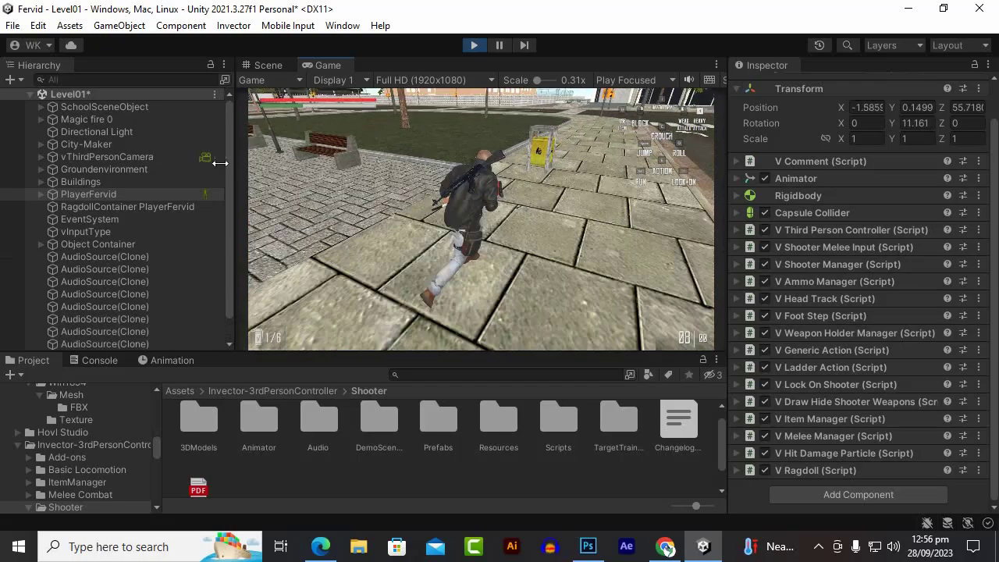
key("a")
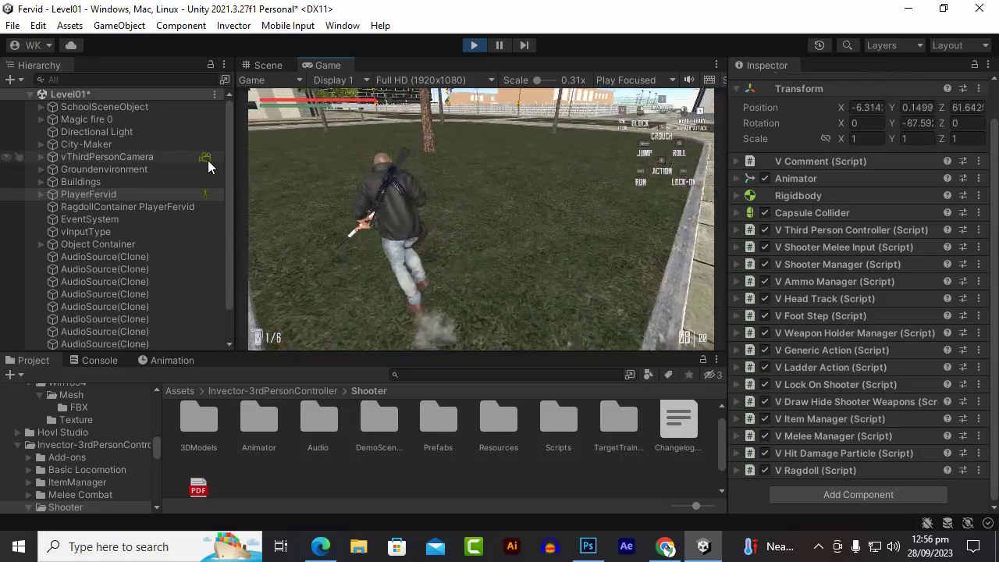
key("d")
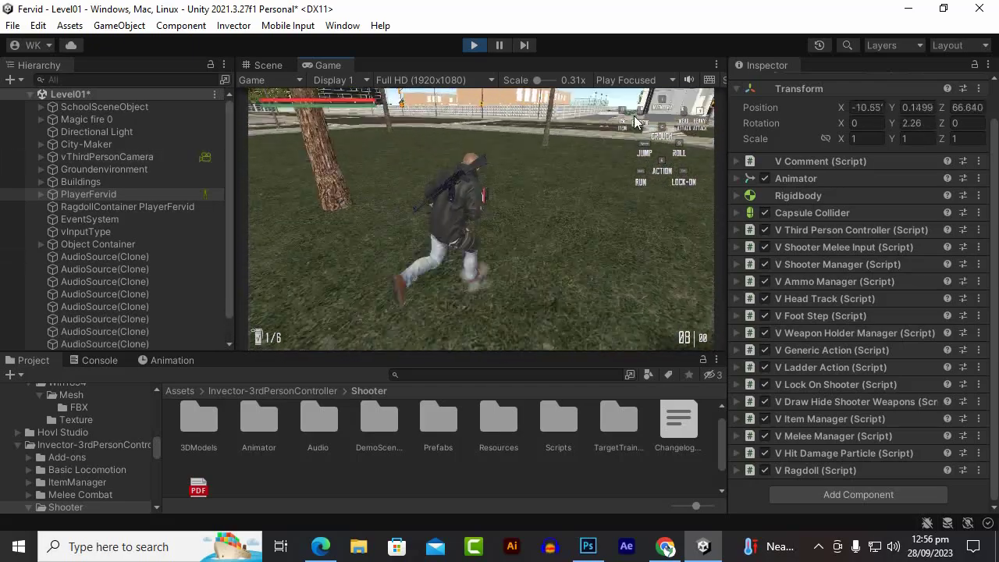
key("w")
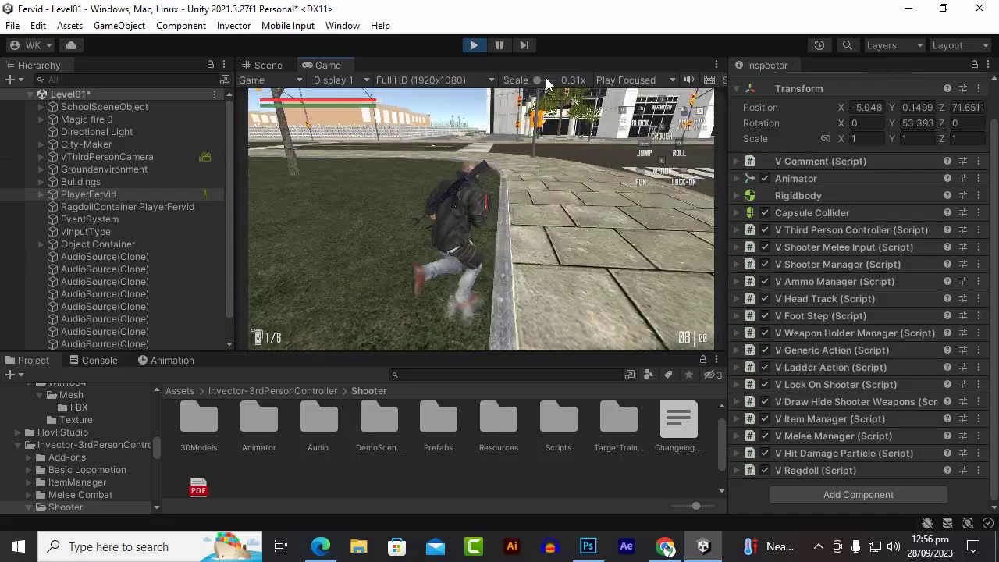
- Stop Play mode, select PlayerFervid and expand its full V Foot Step settings
left_click(474, 46)
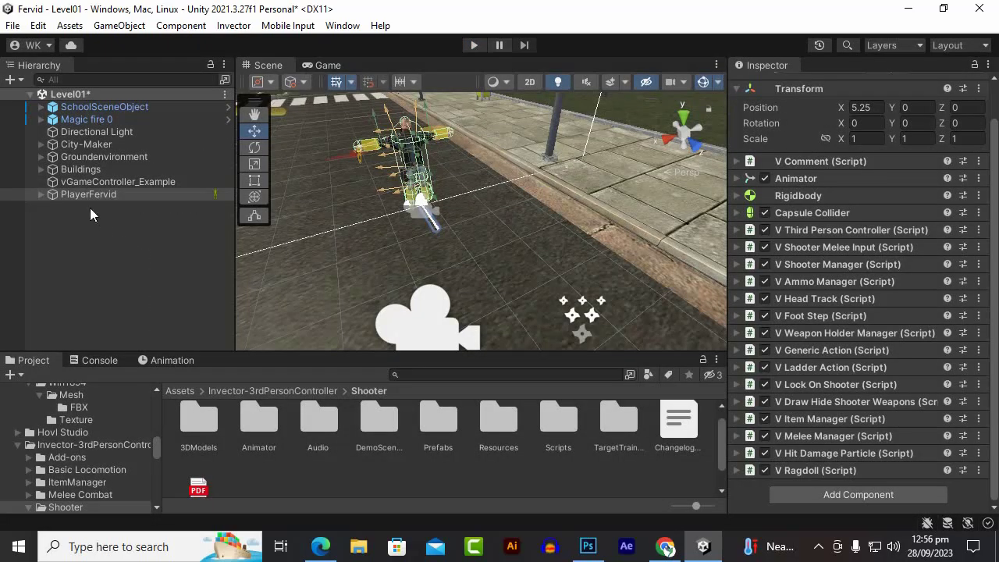
left_click(93, 196)
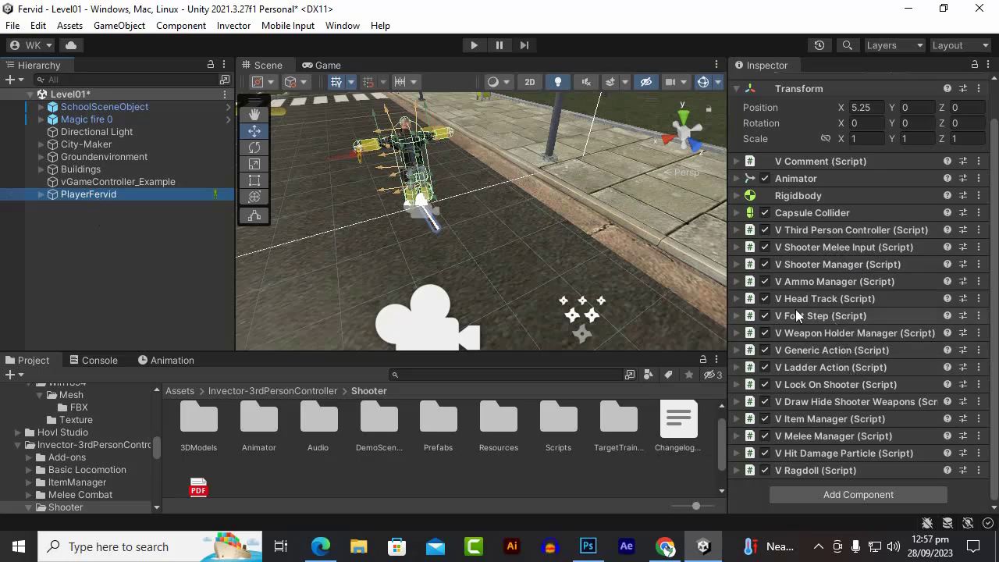
left_click(736, 316)
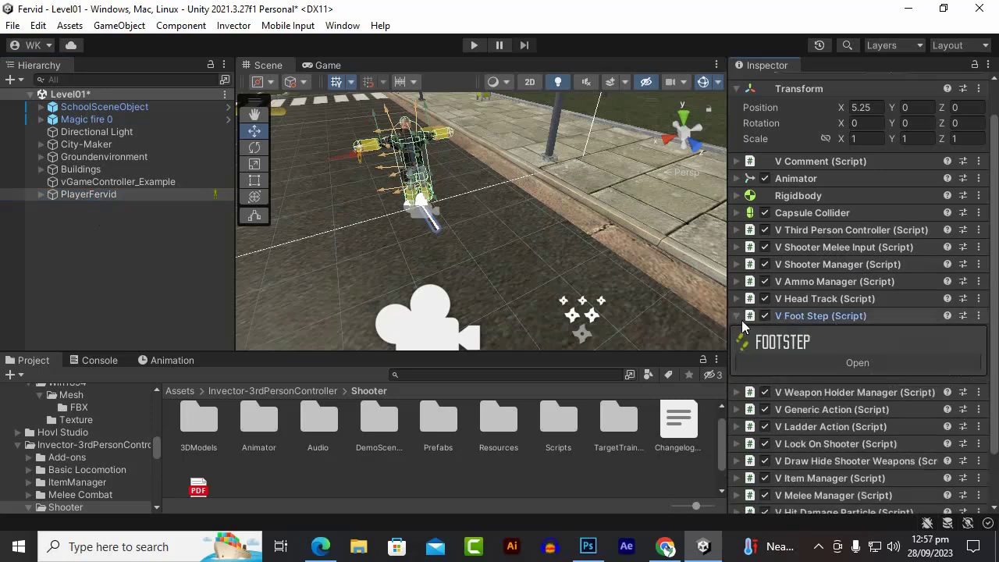
left_click(852, 364)
scroll(835, 284, "down", 3)
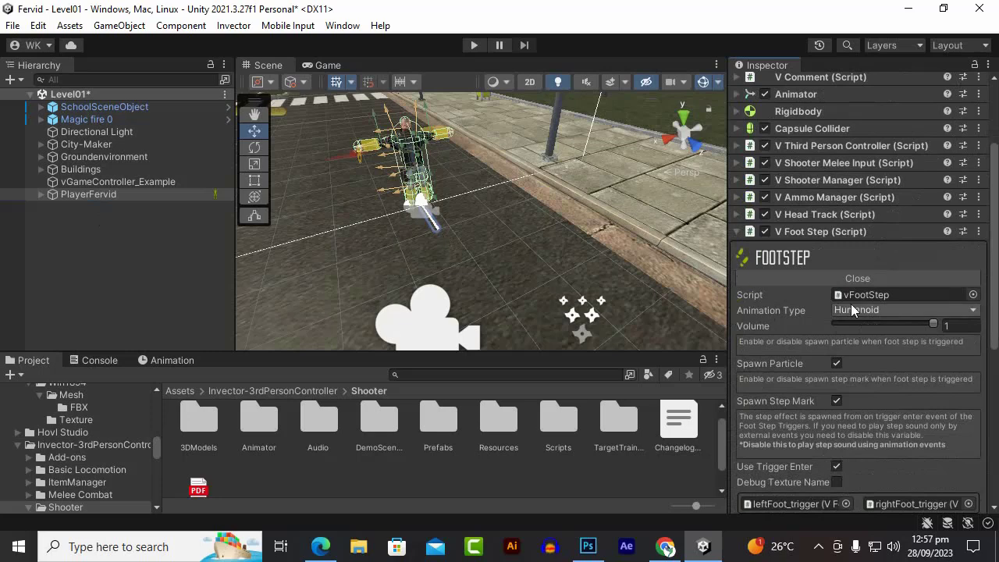
scroll(851, 309, "down", 3)
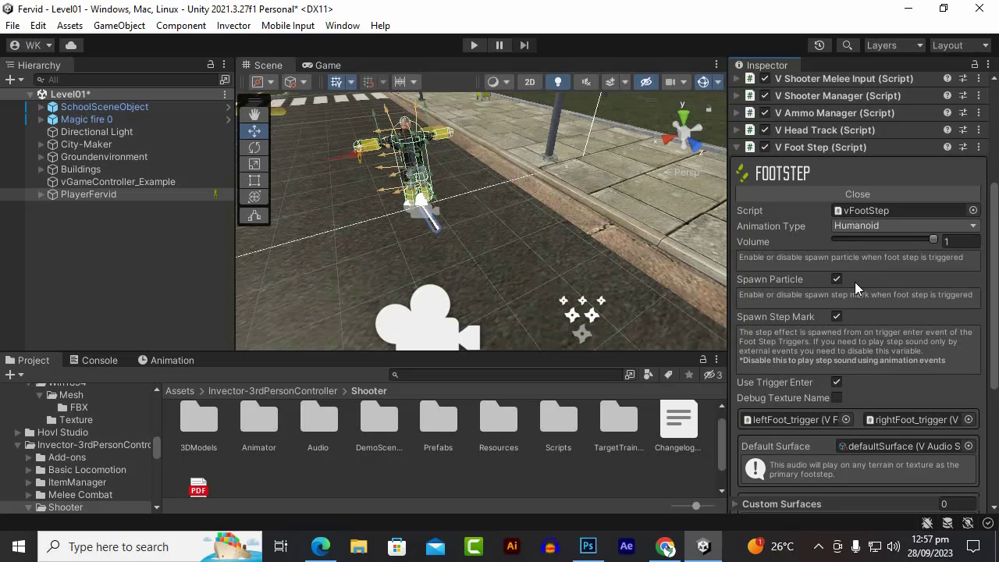
- Keep Animation Type as Humanoid and bring the Scene view down toward the character's legs
left_click(859, 224)
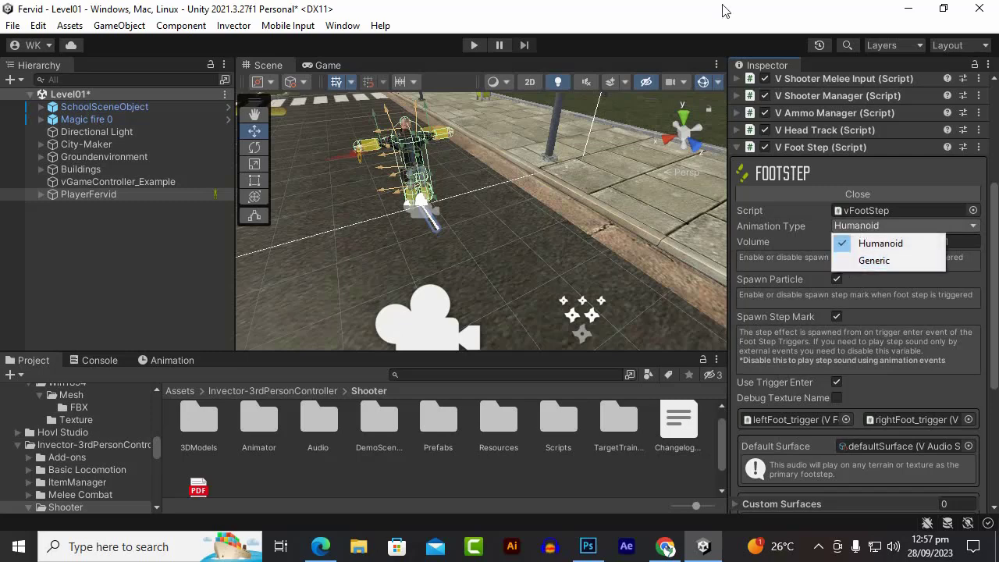
left_click(695, 7)
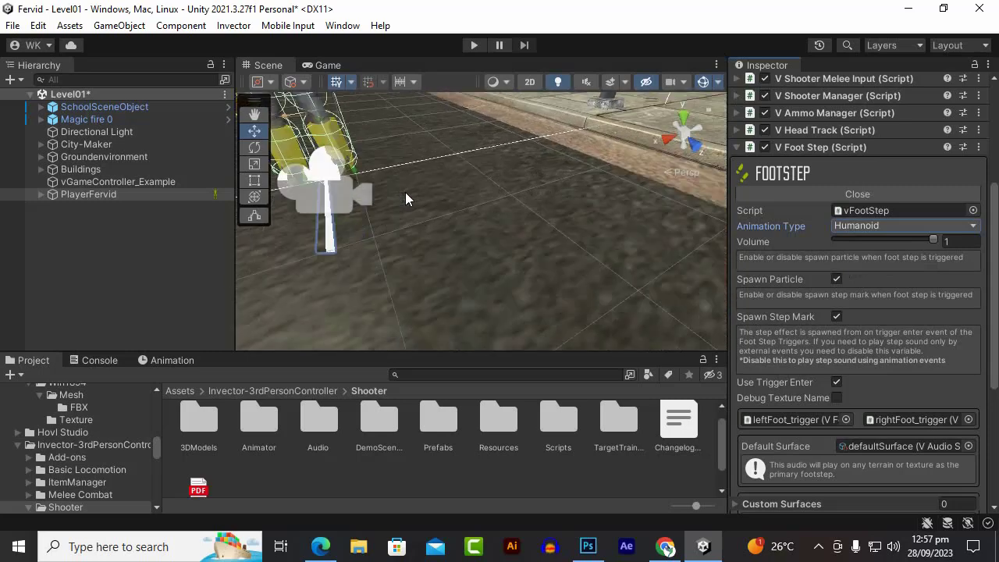
right_click_drag(406, 196, 280, 128)
left_click(254, 114)
left_click_drag(312, 218, 536, 285)
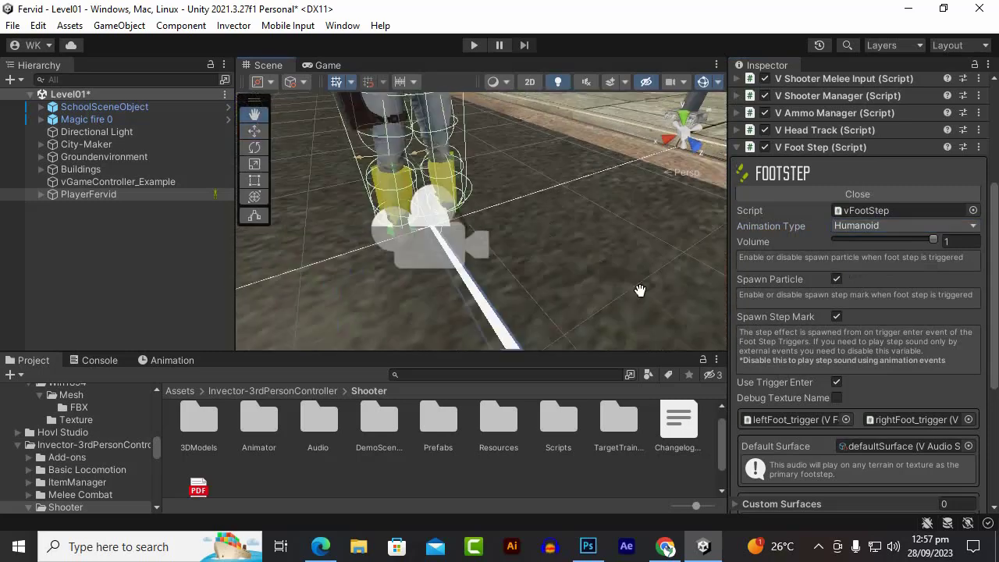
mouse_move(535, 284)
right_mouse_down()
mouse_move(484, 293)
mouse_move(540, 302)
right_mouse_up()
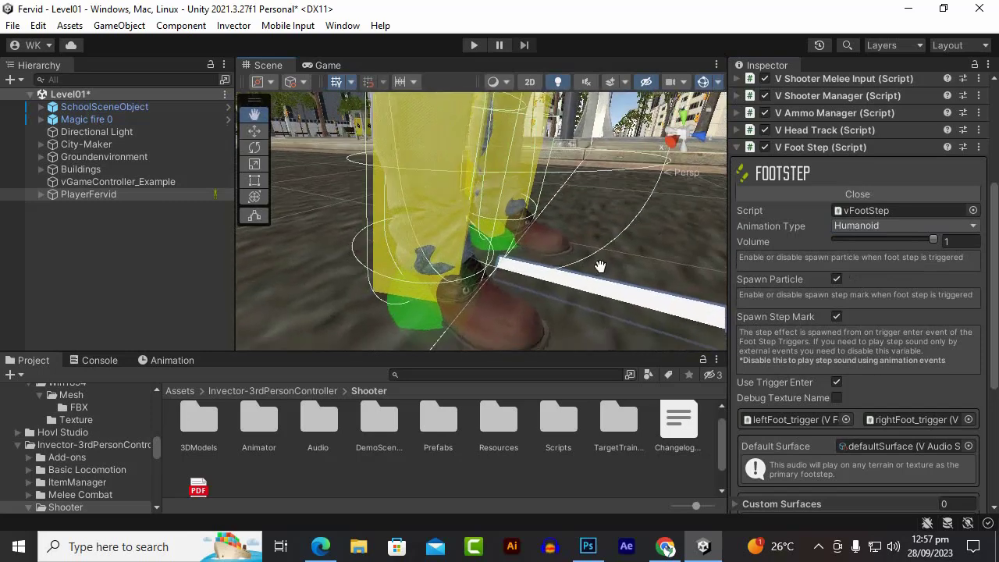
- Frame a close-up of the feet and their green footstep trigger colliders
left_click_drag(540, 302, 473, 256)
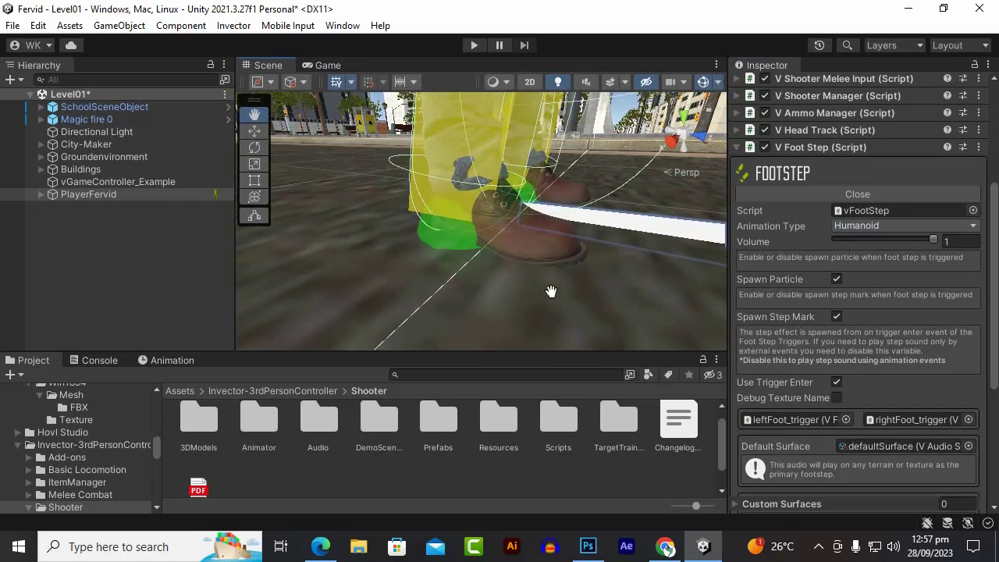
left_click_drag(551, 291, 461, 289)
scroll(809, 377, "down", 3)
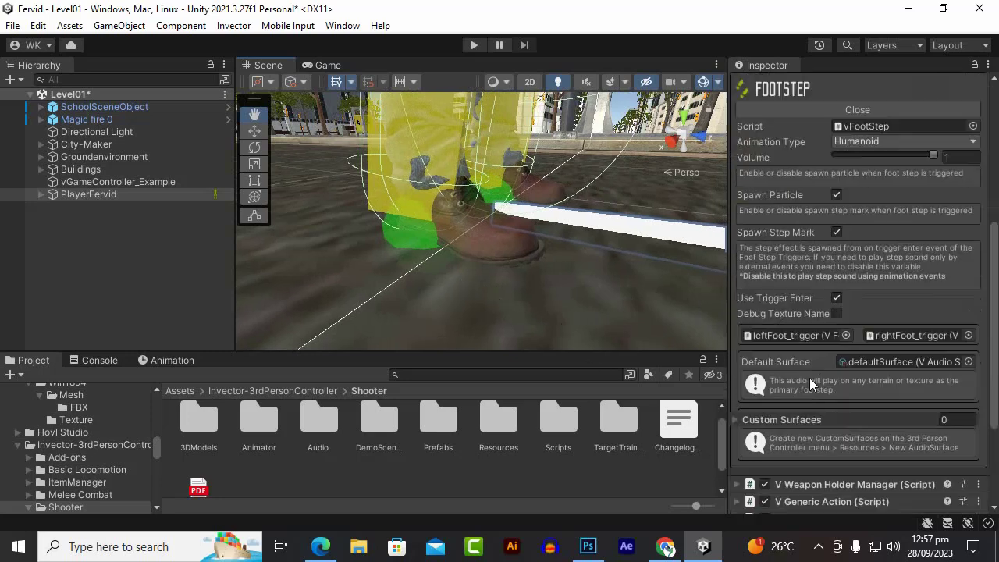
scroll(809, 378, "down", 1)
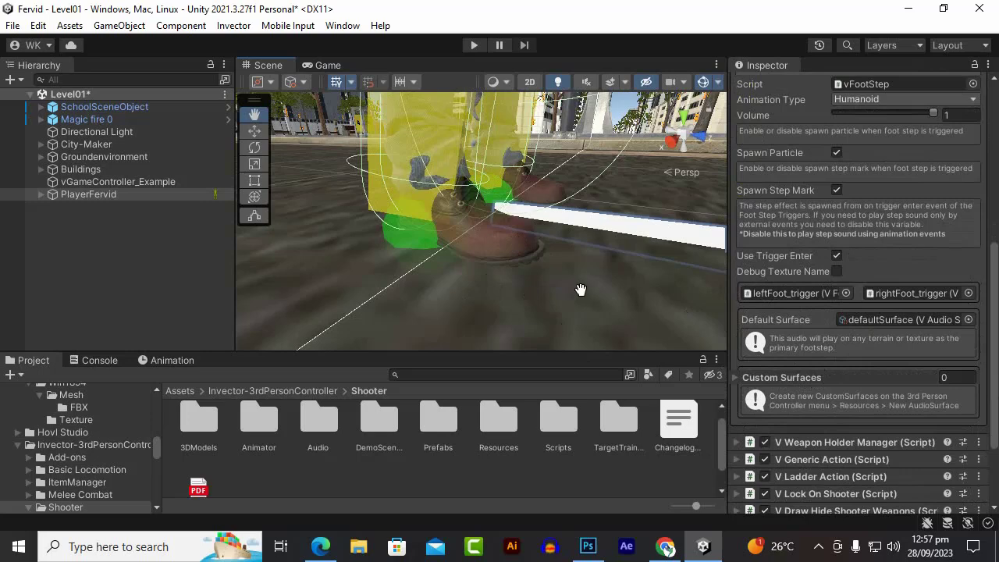
left_click_drag(573, 295, 562, 273)
scroll(867, 337, "up", 3)
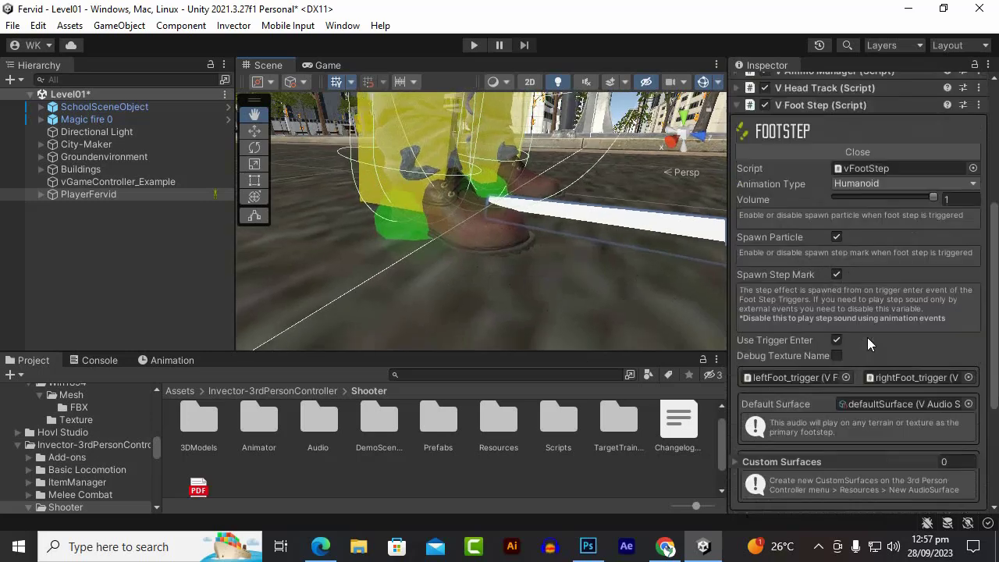
scroll(874, 349, "up", 2)
scroll(874, 349, "down", 2)
scroll(831, 283, "down", 2)
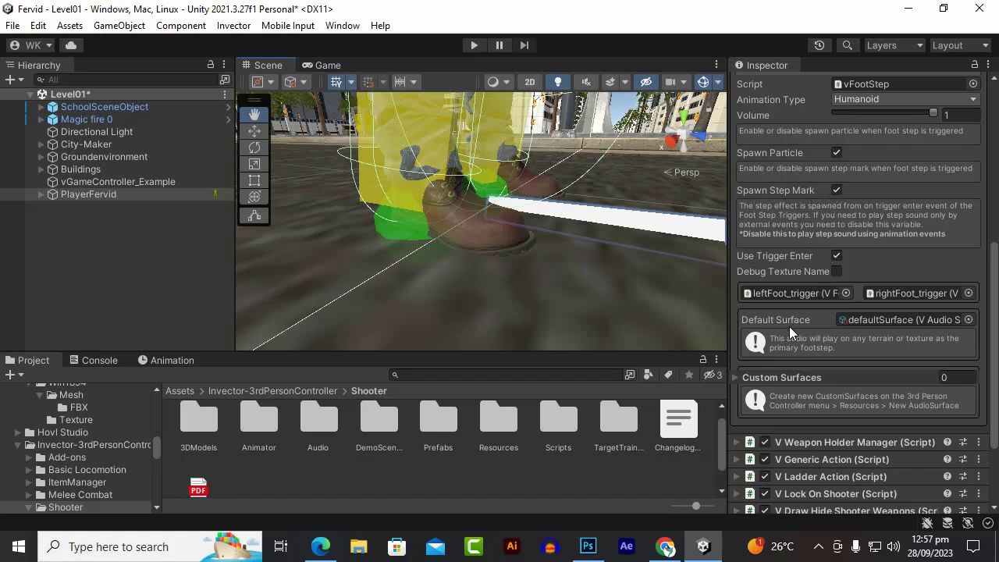
scroll(846, 297, "down", 1)
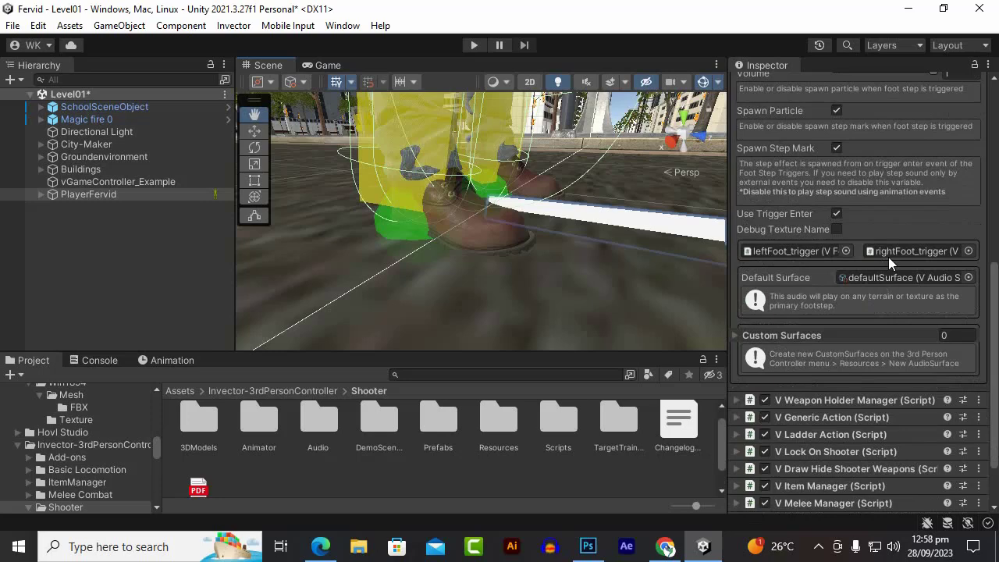
- Browse the audio surfaces for Default Surface, then close the picker, keeping defaultSurface
left_click(783, 251)
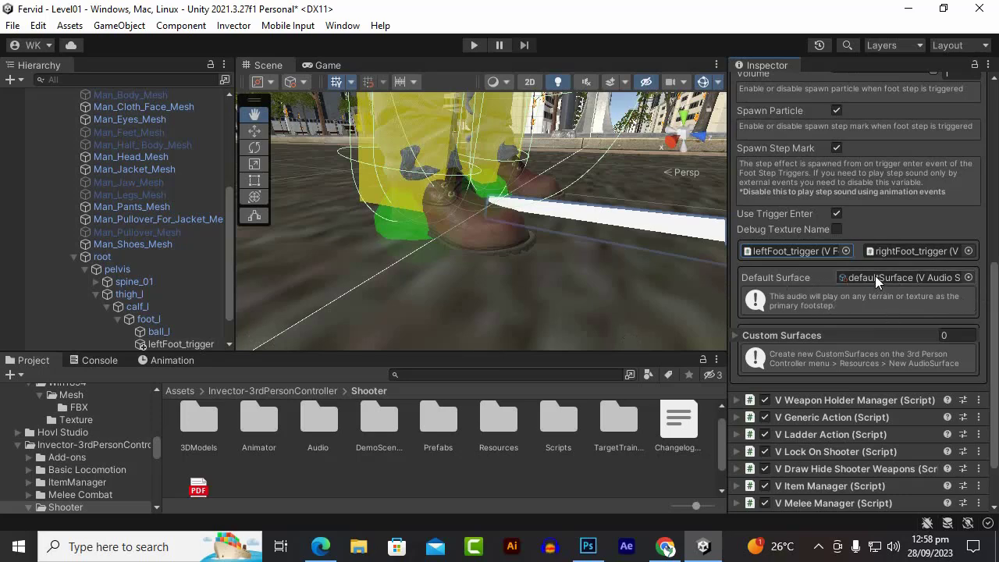
left_click(968, 277)
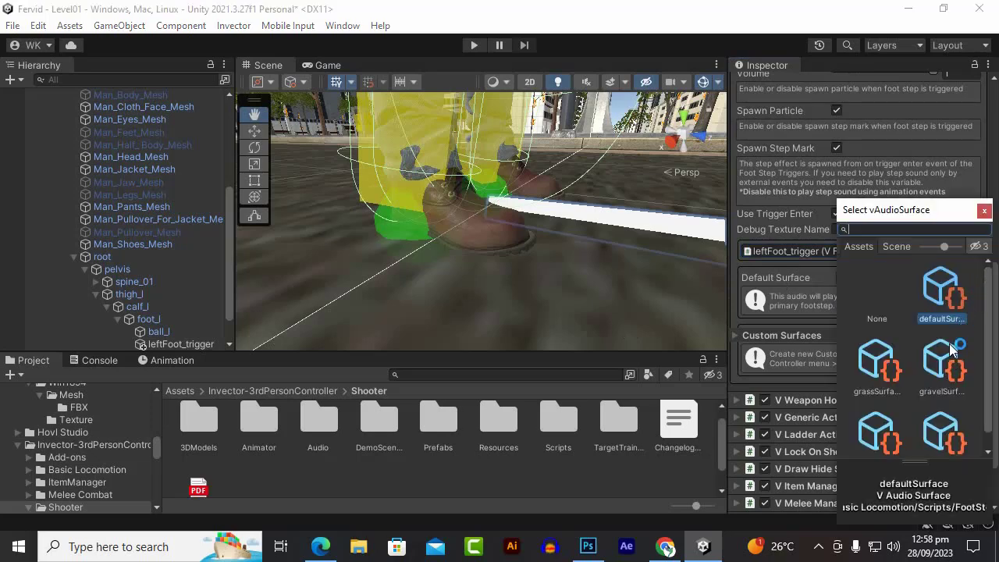
left_click_drag(892, 210, 822, 151)
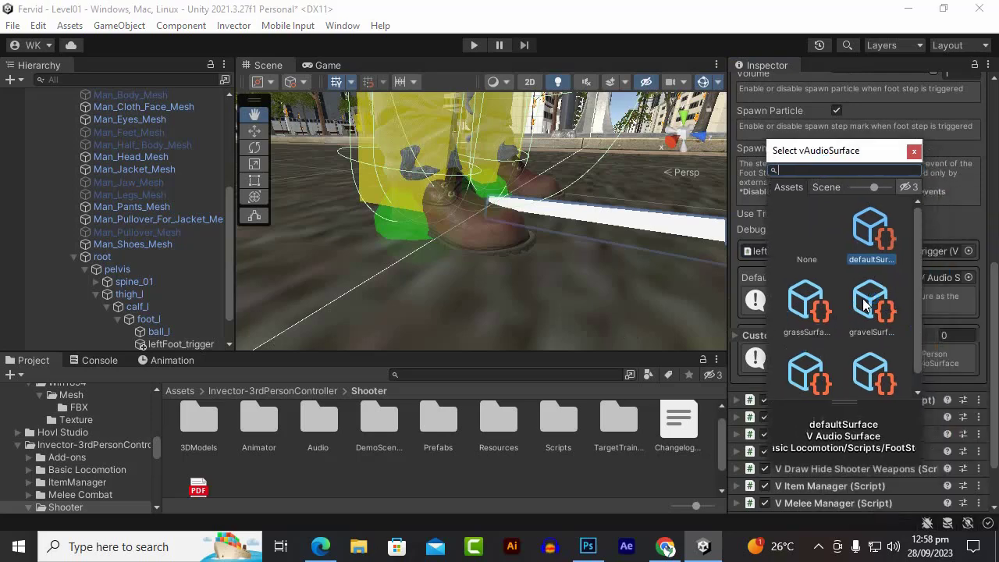
scroll(863, 309, "down", 1)
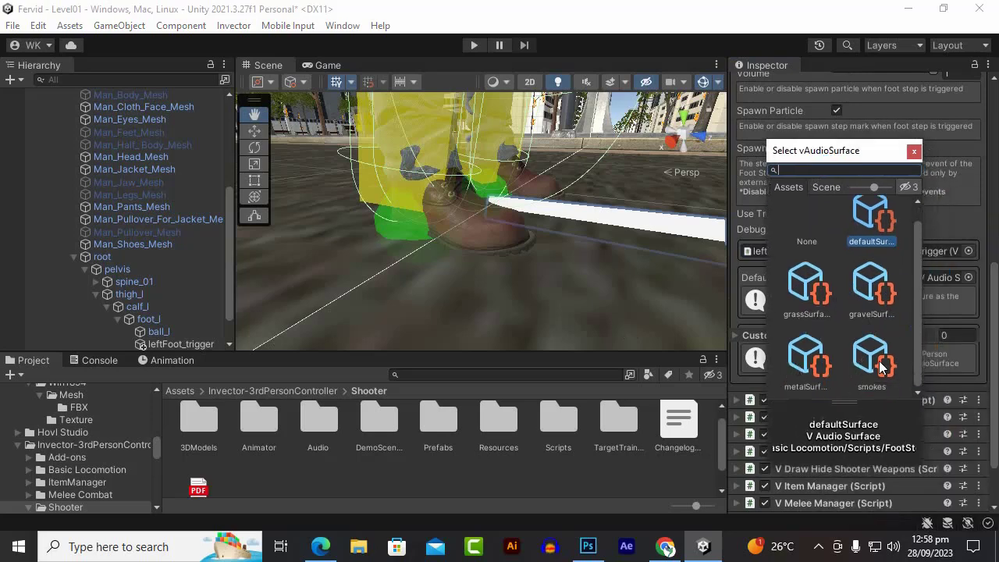
left_click(913, 152)
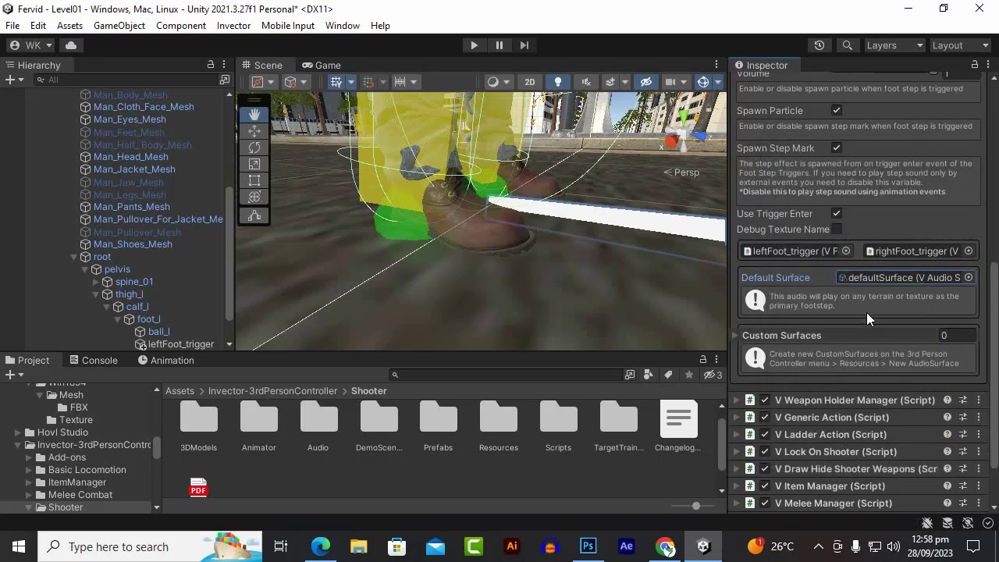
- Add one Custom Surface entry and set its Element 0 to metalSurface
left_click(734, 336)
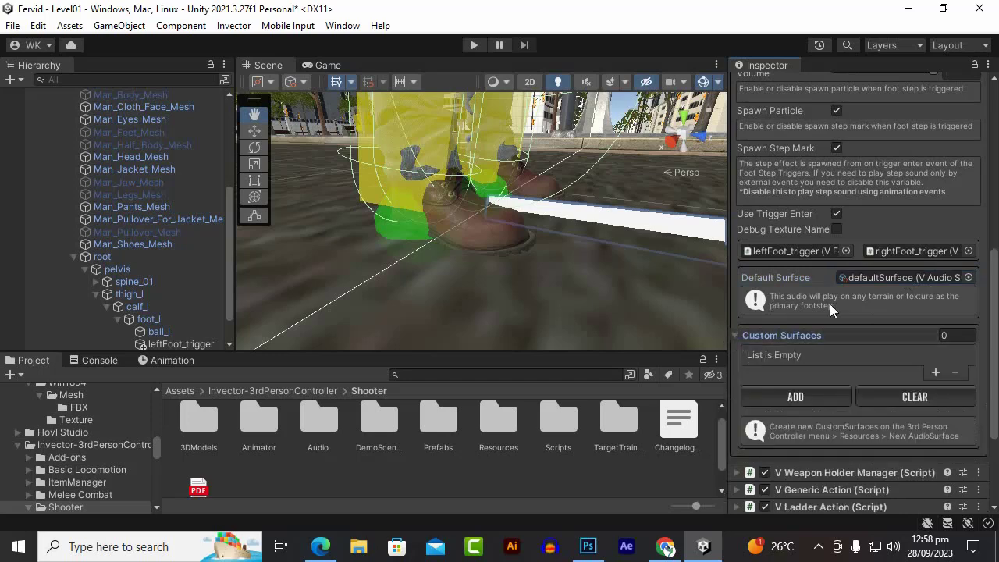
scroll(830, 303, "down", 3)
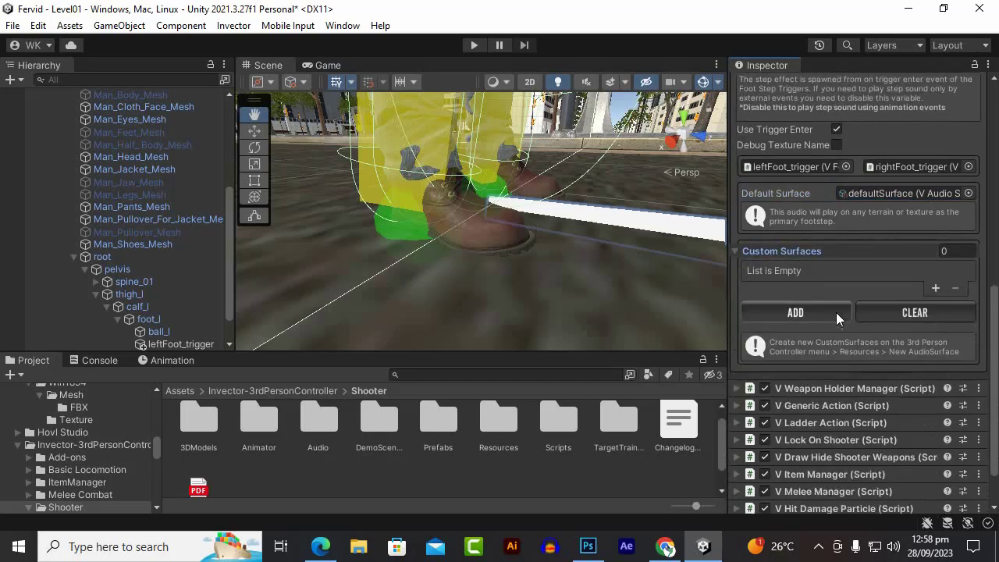
left_click(790, 313)
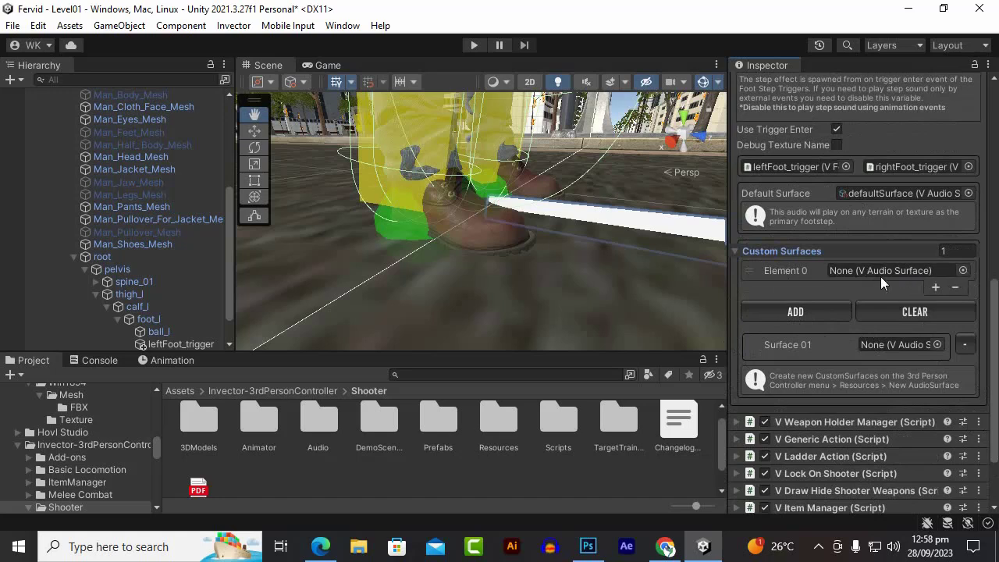
left_click(938, 345)
left_click(941, 360)
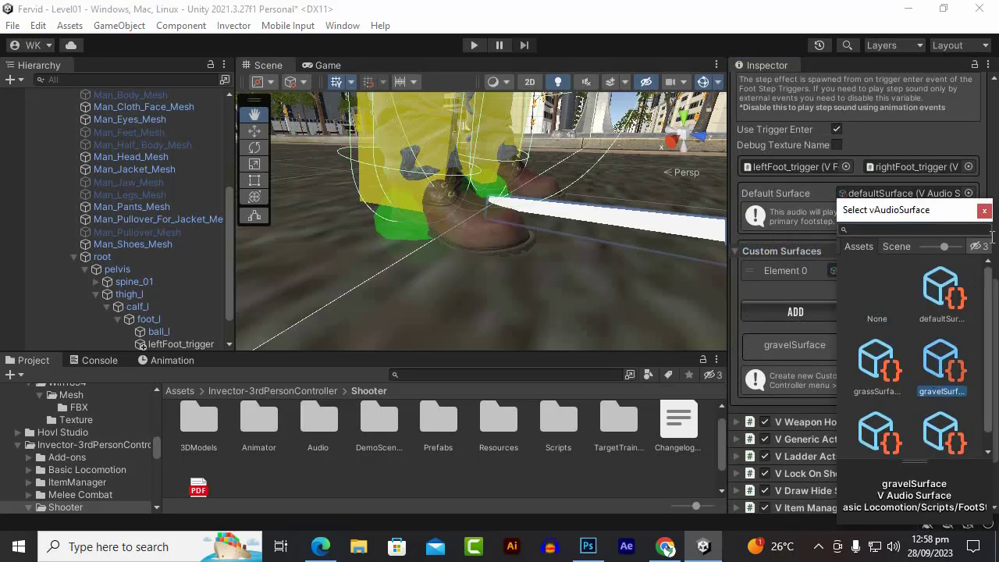
left_click(880, 313)
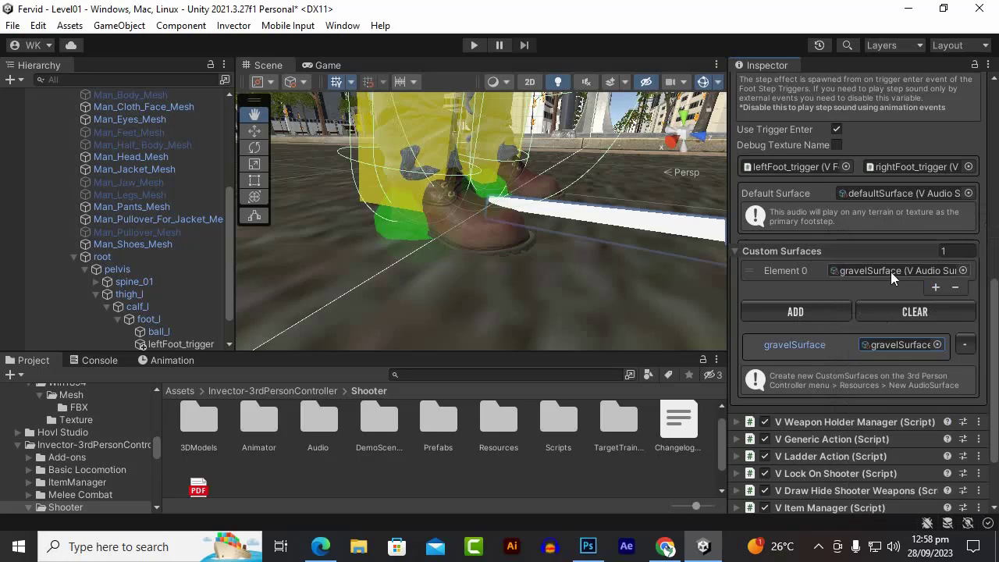
left_click(937, 344)
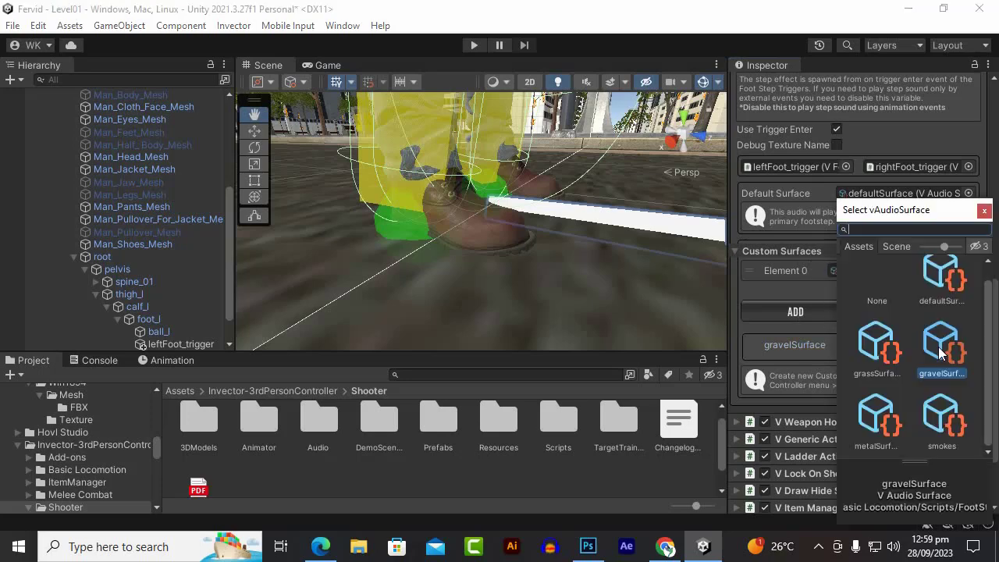
left_click(886, 351)
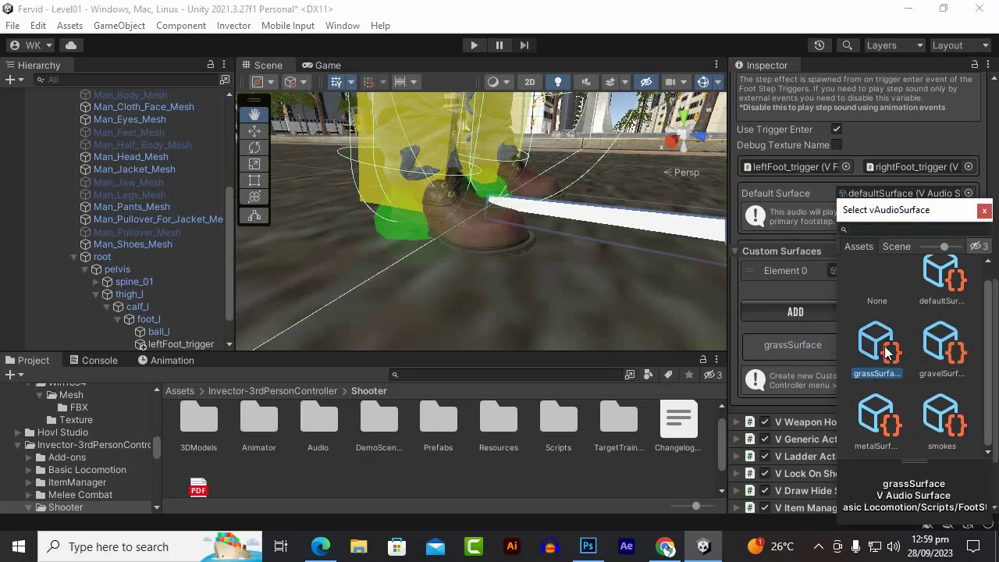
double_click(875, 413)
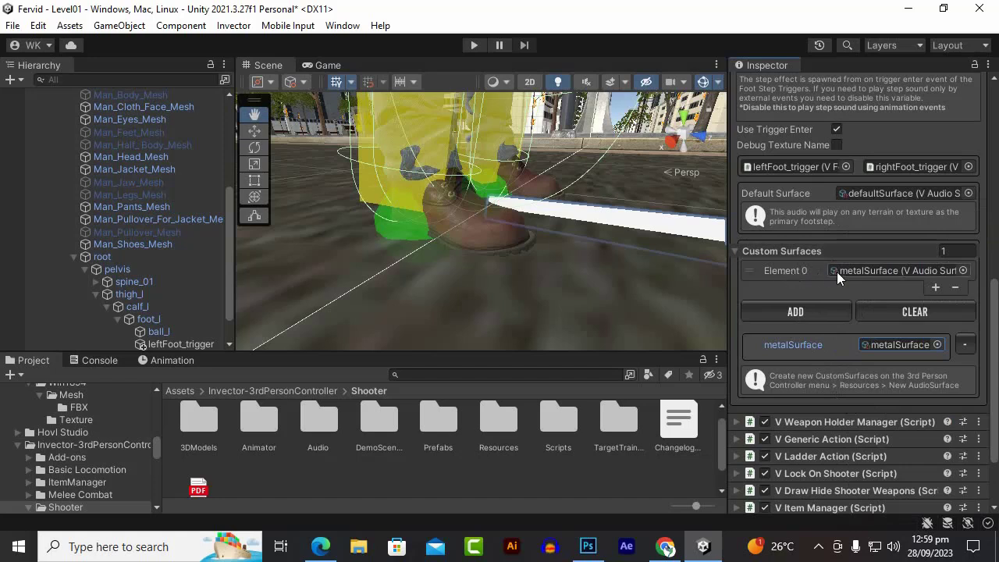
- Scroll through the Foot Step settings and widen the Inspector panel
scroll(866, 272, "down", 2)
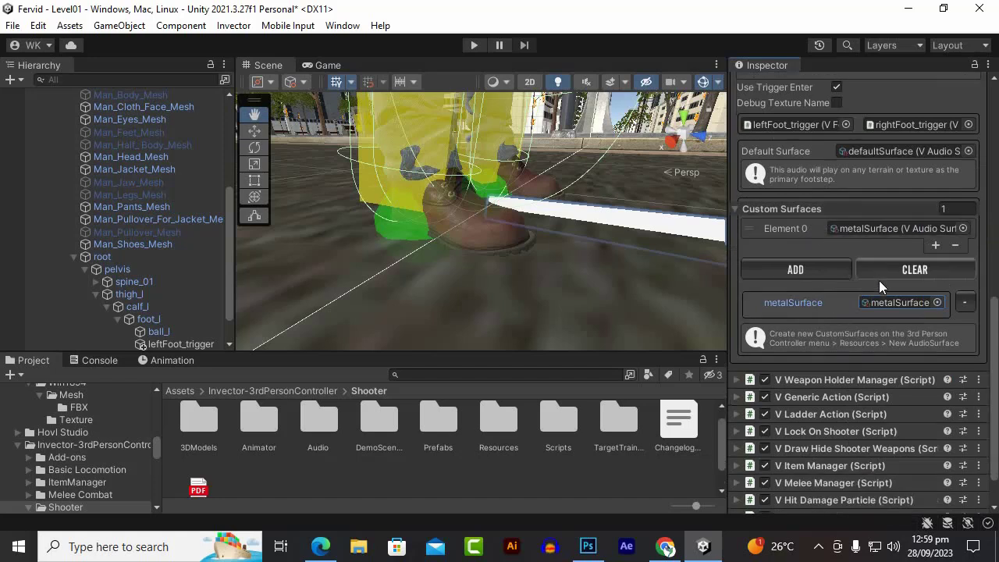
scroll(815, 303, "up", 3)
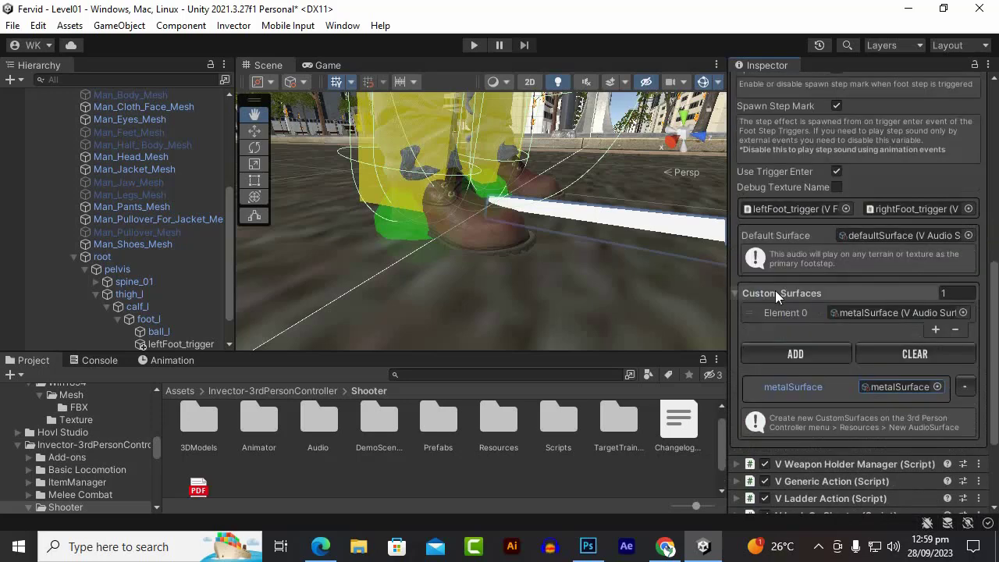
scroll(781, 309, "up", 3)
scroll(811, 289, "up", 5)
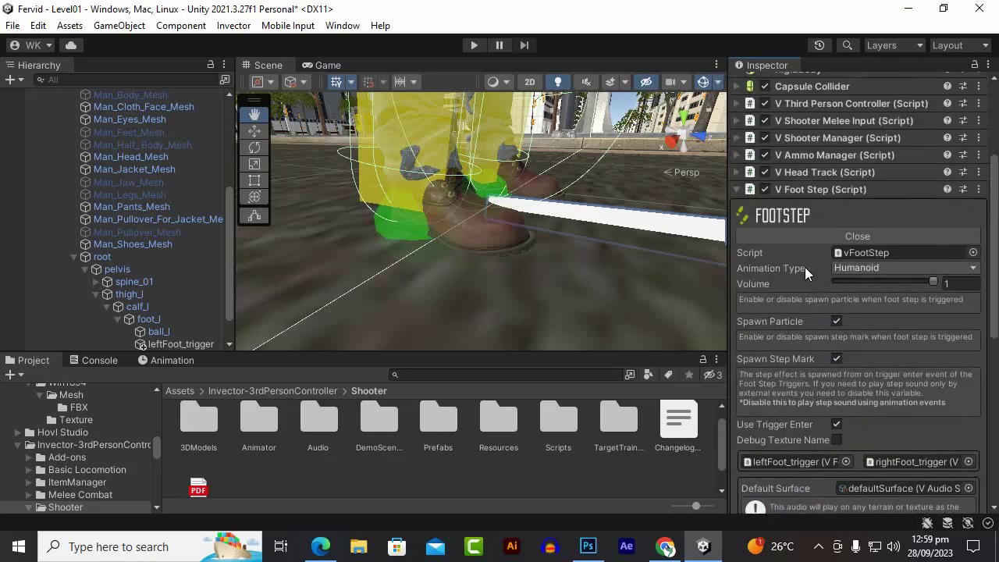
scroll(796, 298, "down", 4)
scroll(798, 298, "down", 2)
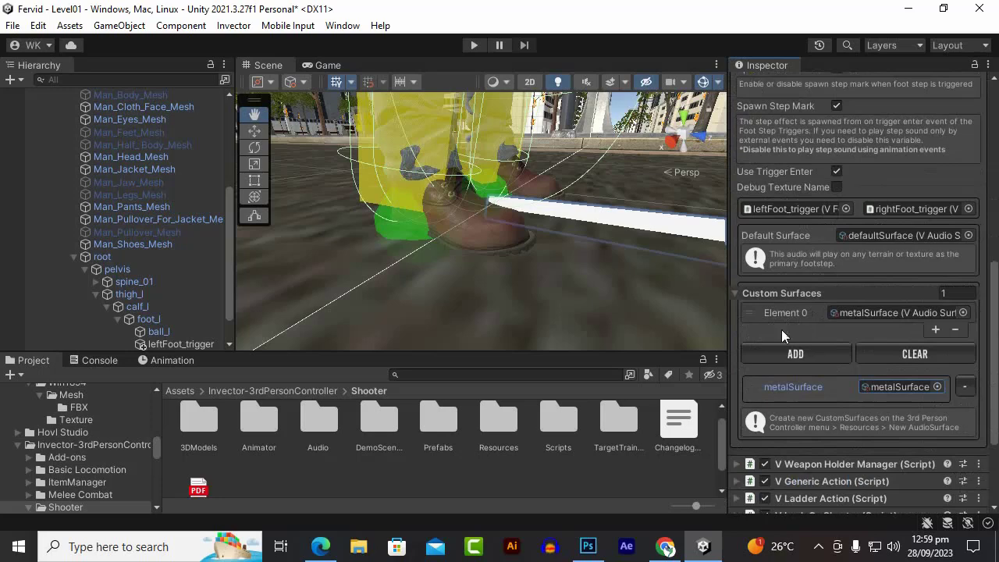
scroll(948, 367, "down", 1)
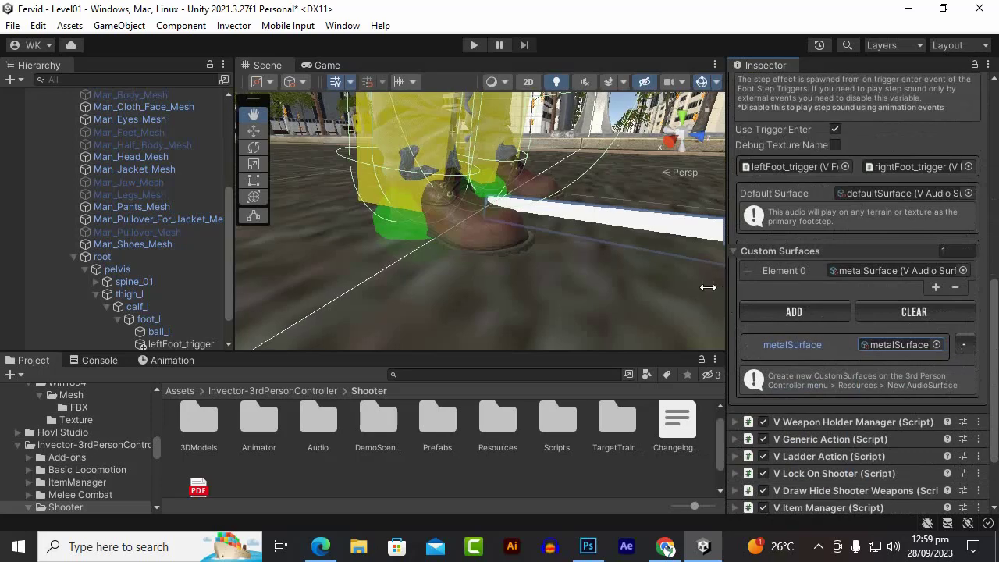
mouse_move(726, 289)
left_mouse_down()
mouse_move(621, 287)
mouse_move(790, 286)
left_mouse_up()
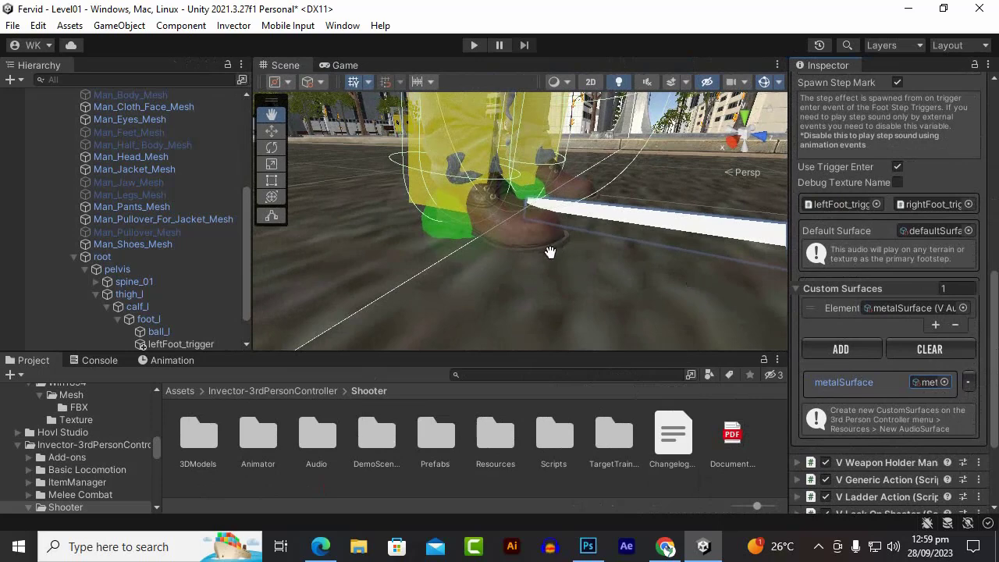
- Briefly run the game to test metal footsteps, stop it, then show the AudioSurfaces folder
left_click(474, 45)
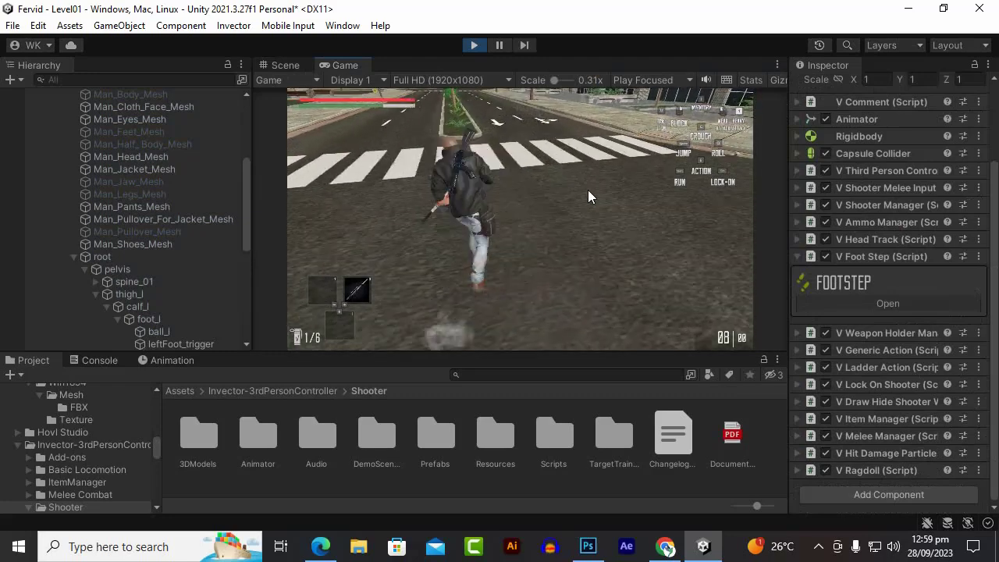
left_click(474, 45)
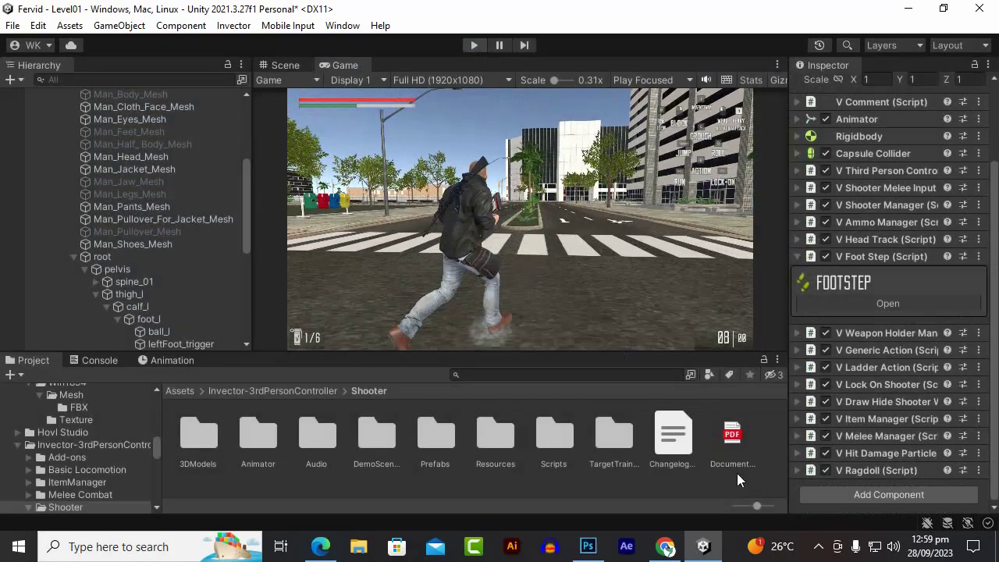
left_click(823, 551)
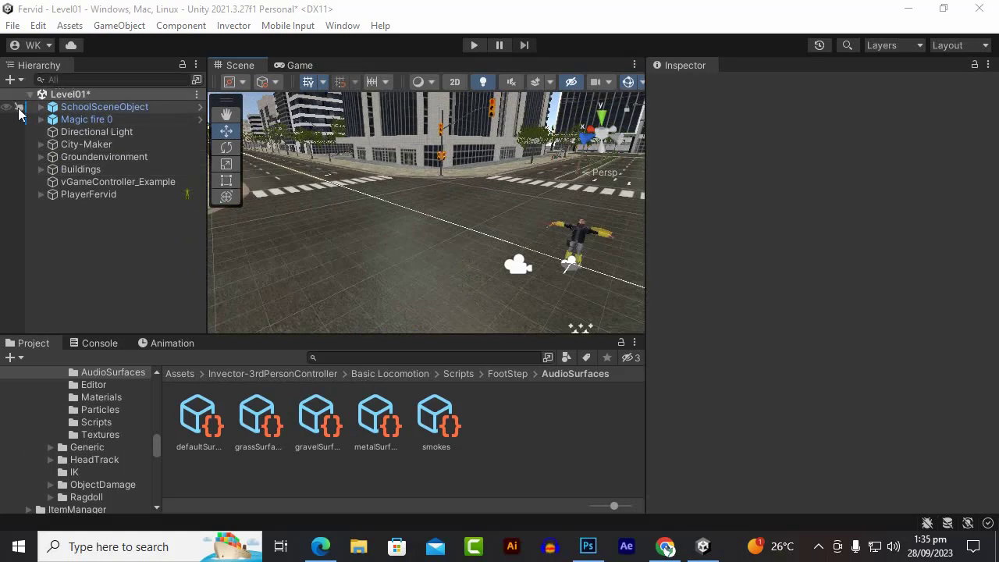
- Create a Plane and place it on the street beside the player at 7.9, 0.09, -7.7
left_click(21, 80)
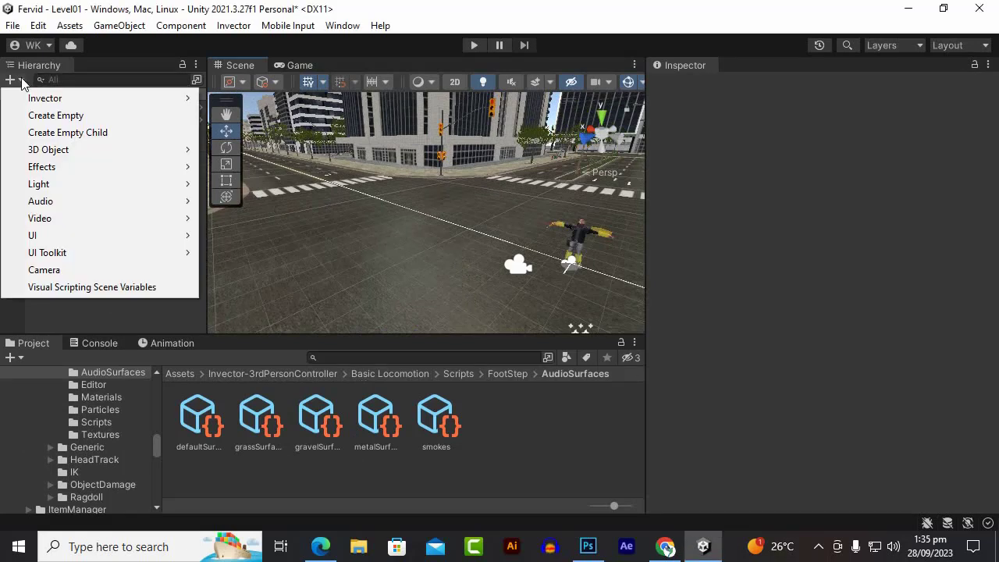
mouse_move(64, 168)
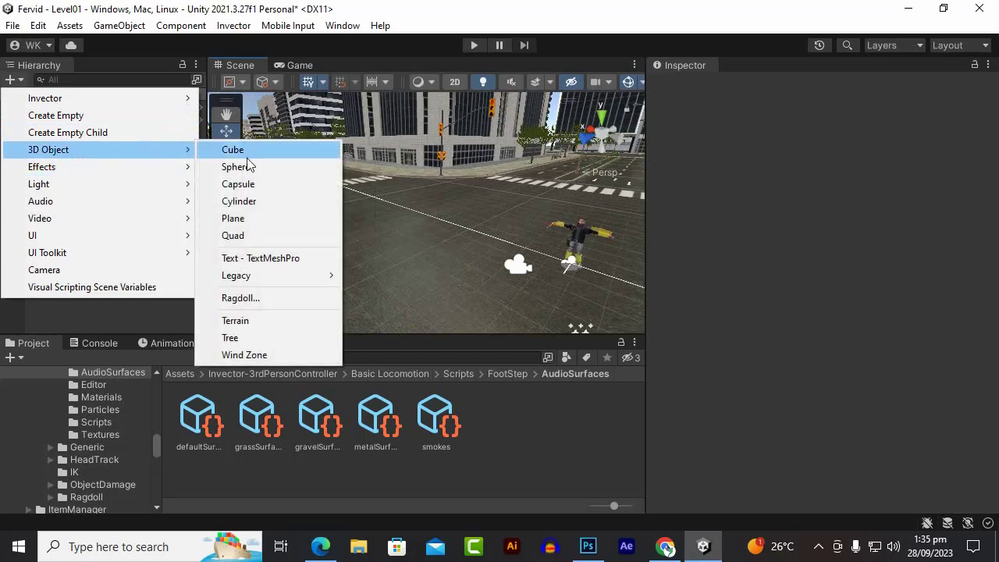
left_click(272, 217)
key("f")
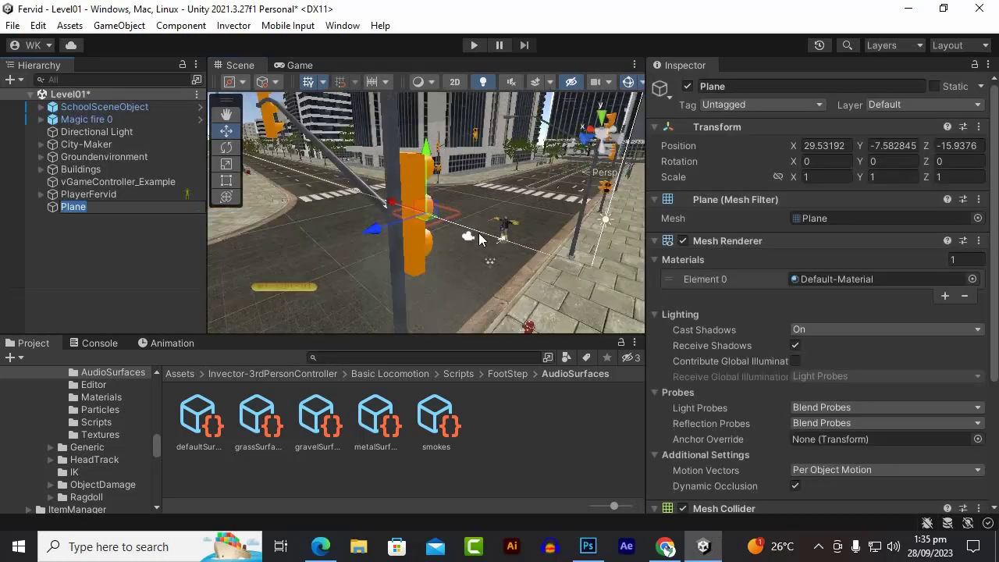
scroll(478, 219, "up", 3)
scroll(475, 211, "down", 3)
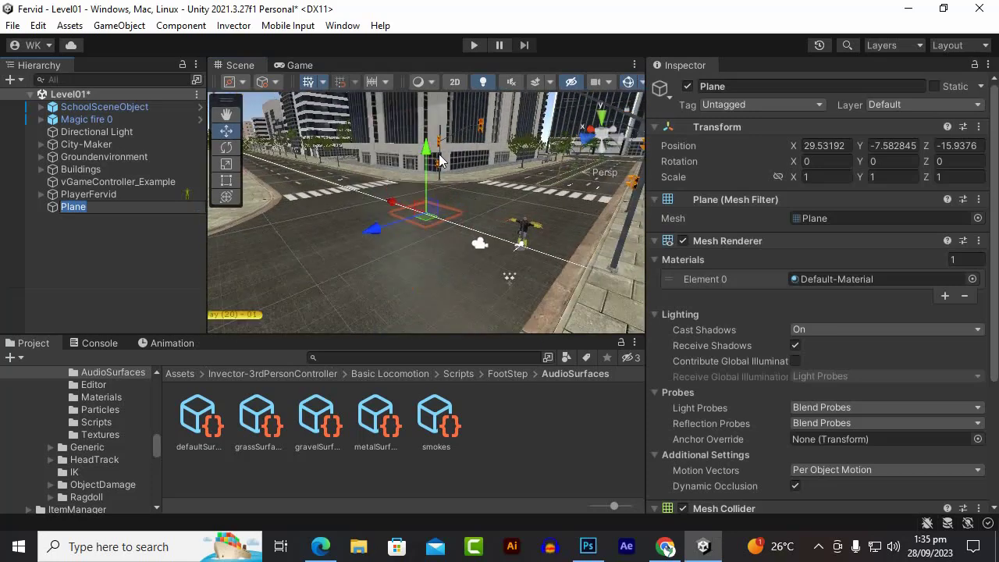
left_click_drag(425, 168, 435, 81)
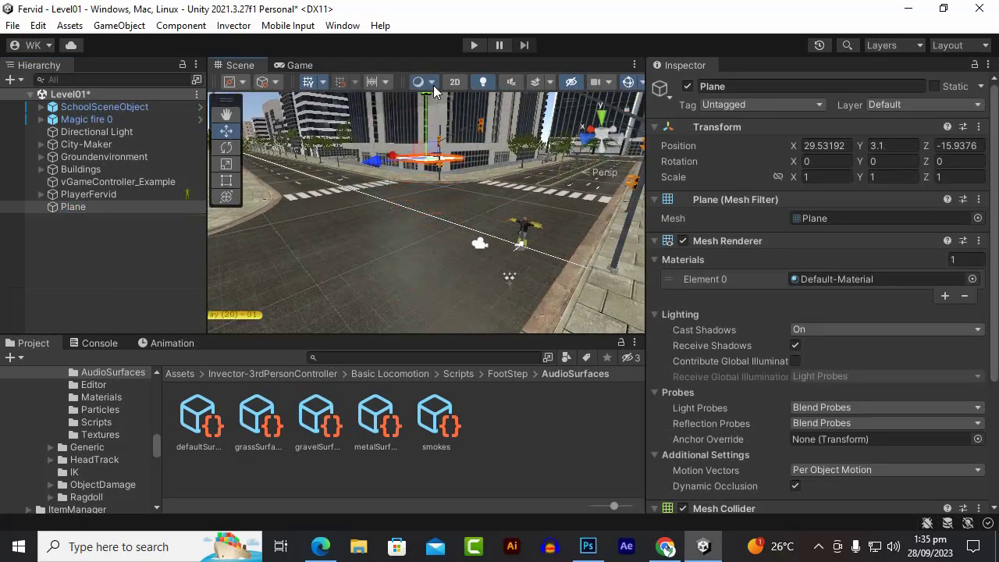
mouse_move(428, 226)
left_mouse_down("alt")
mouse_move(346, 162)
mouse_move(486, 205)
mouse_move(461, 212)
left_mouse_up("alt")
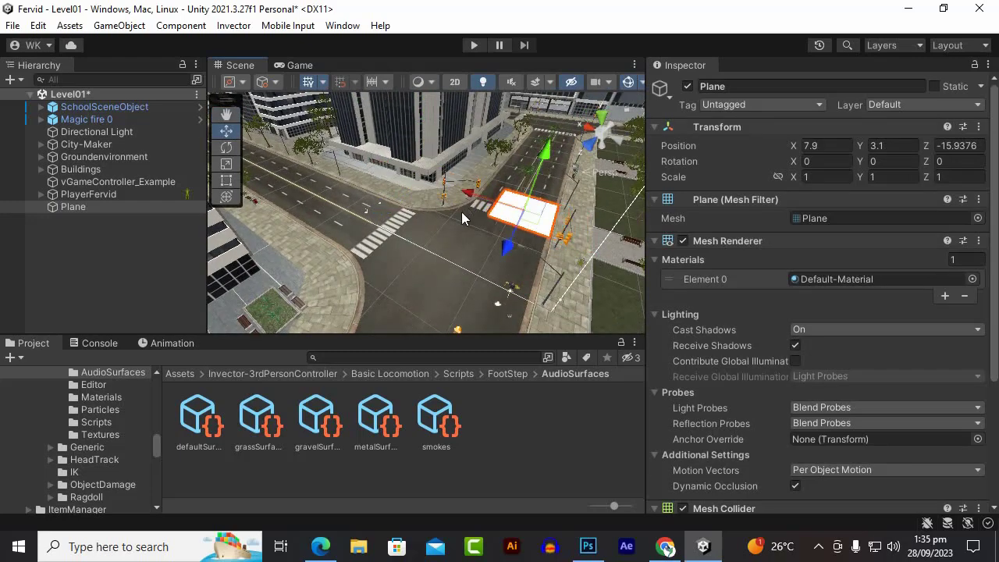
mouse_move(504, 256)
left_mouse_down()
mouse_move(495, 281)
mouse_move(367, 256)
mouse_move(375, 272)
mouse_move(438, 132)
mouse_move(469, 162)
left_mouse_up()
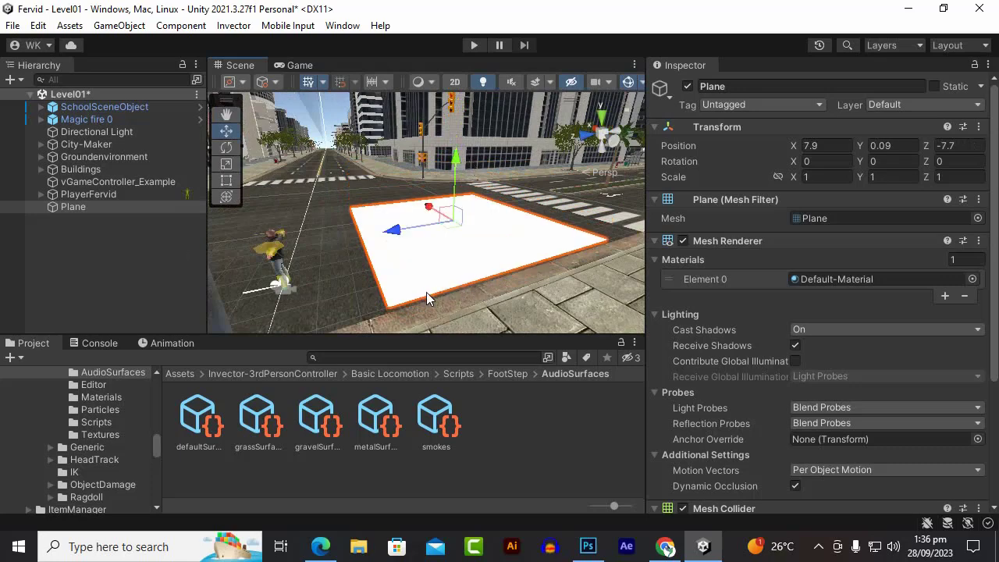
left_click(98, 195)
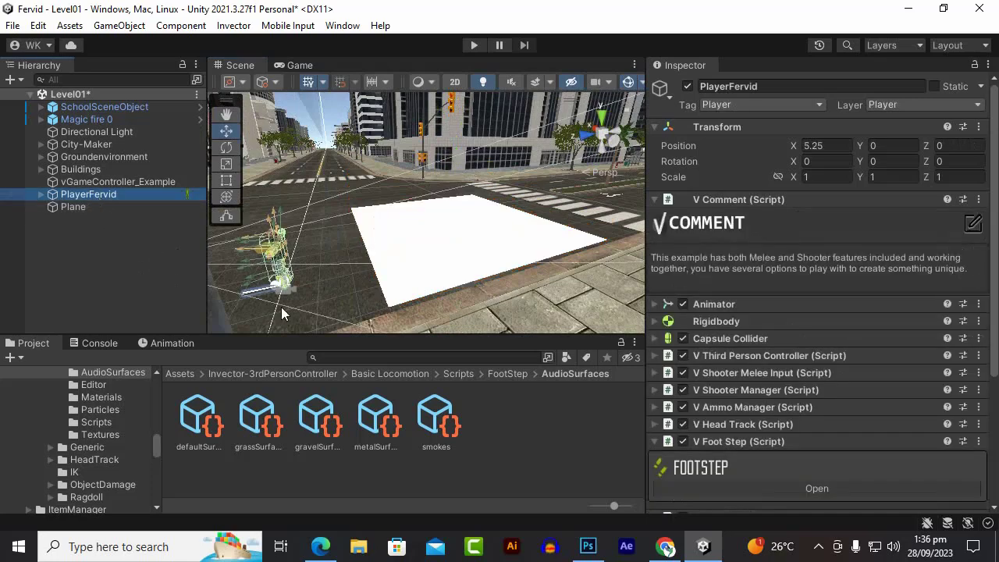
- Locate the metalSurface asset from the player's Footstep settings and show its properties
scroll(855, 333, "down", 5)
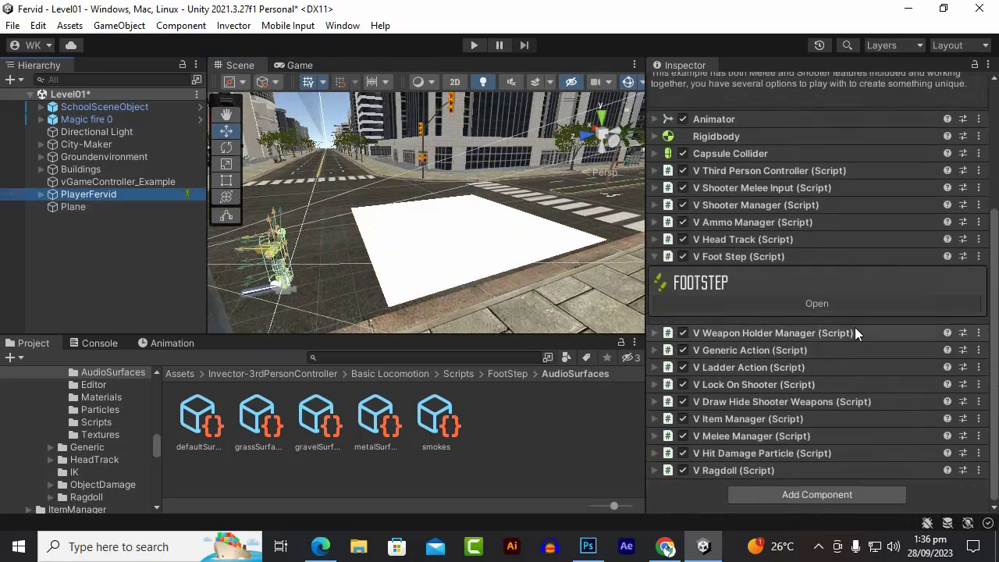
left_click(815, 303)
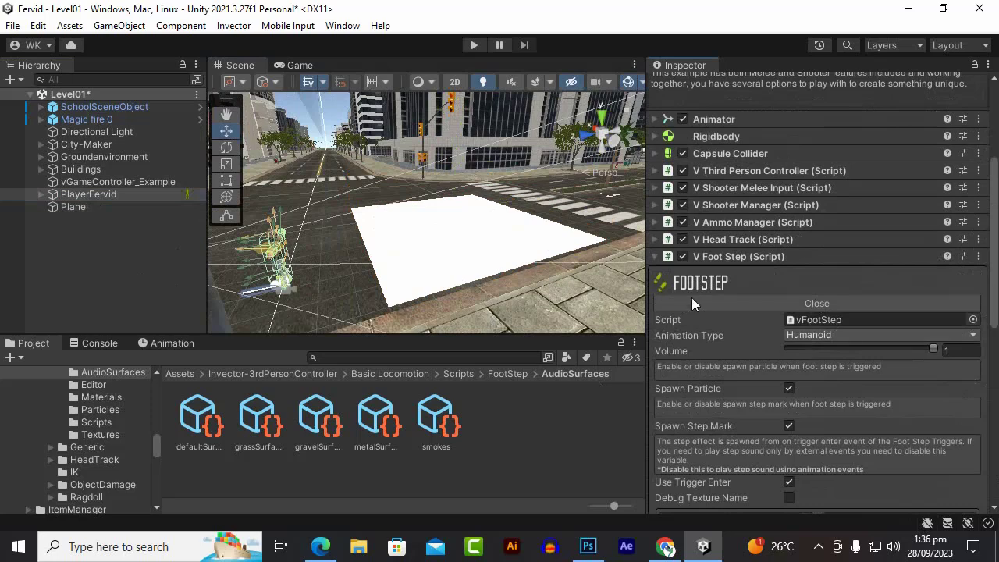
scroll(691, 297, "down", 7)
scroll(684, 312, "down", 3)
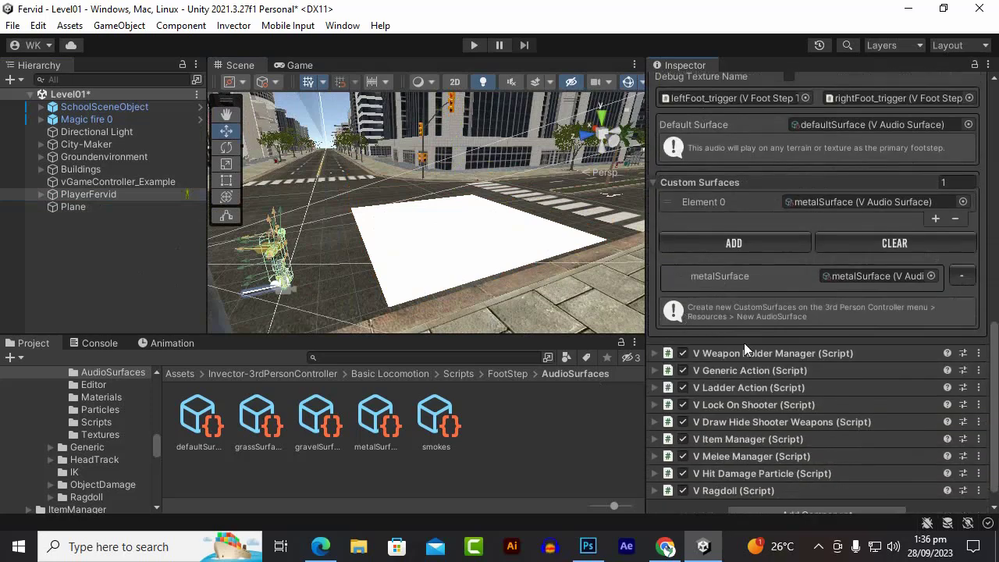
left_click(857, 278)
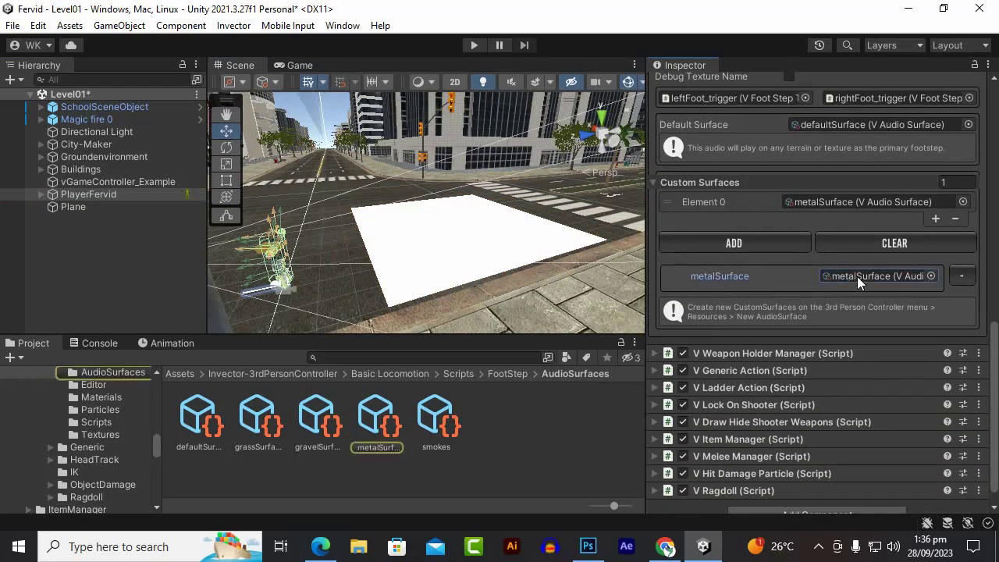
left_click(380, 425)
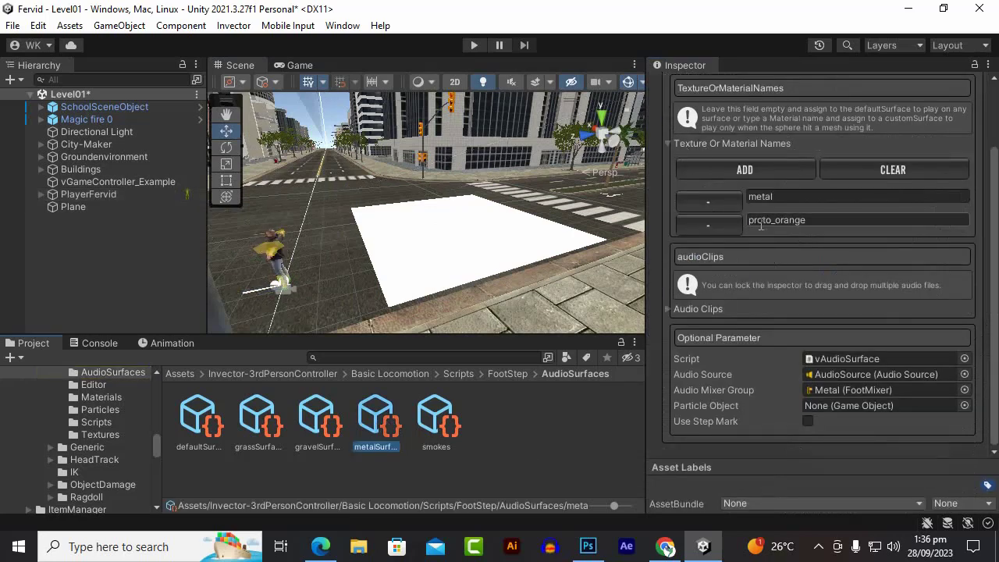
scroll(746, 103, "up", 3)
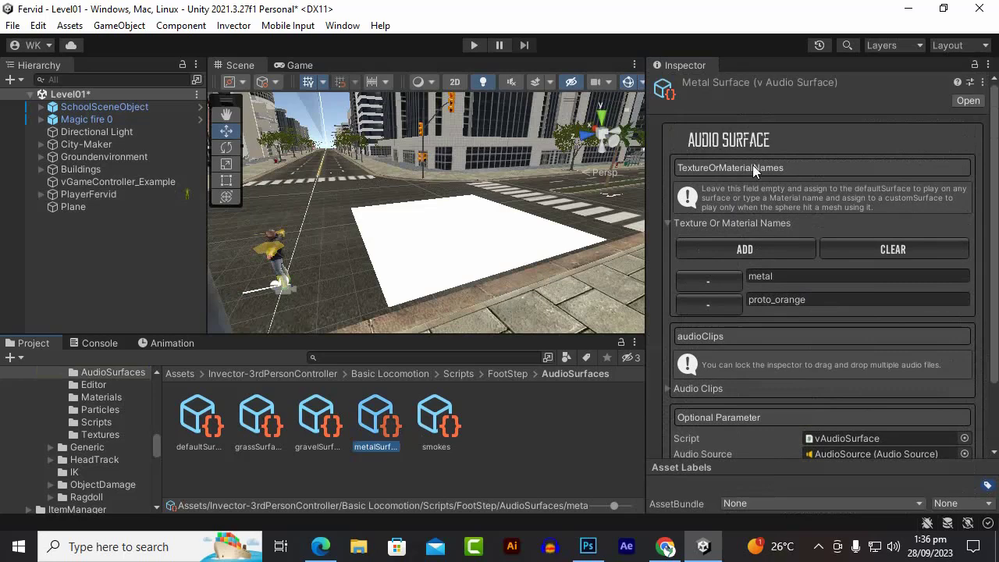
scroll(740, 311, "down", 2)
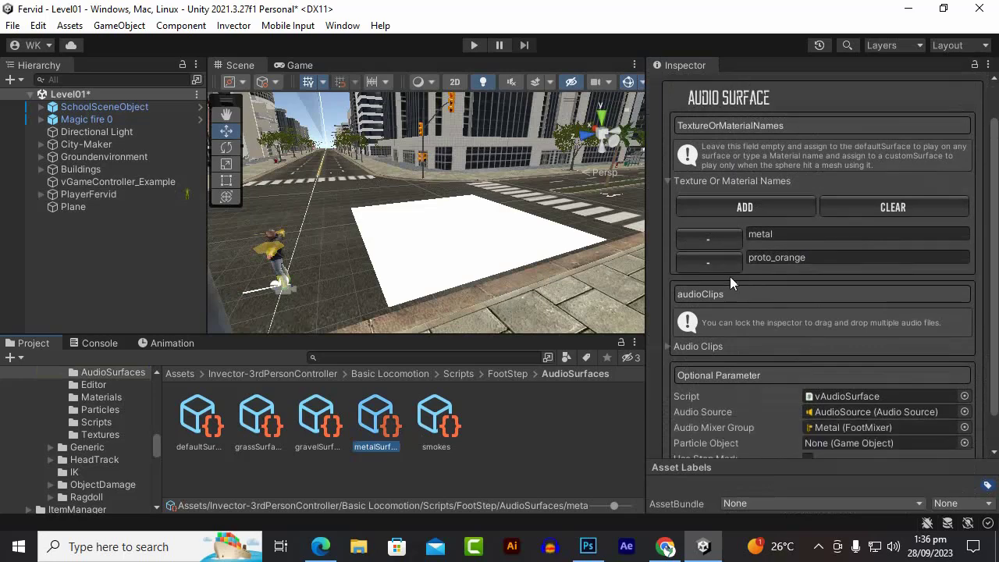
- Copy the material name 'metal' from metalSurface's list and select the Plane in the scene
left_click(786, 232)
right_click(783, 232)
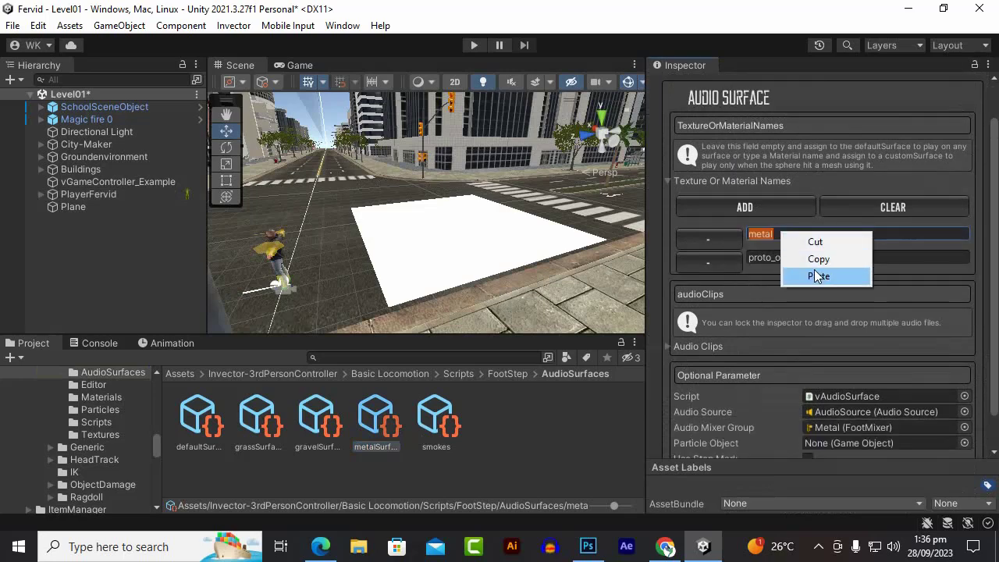
left_click(815, 258)
left_click(782, 230)
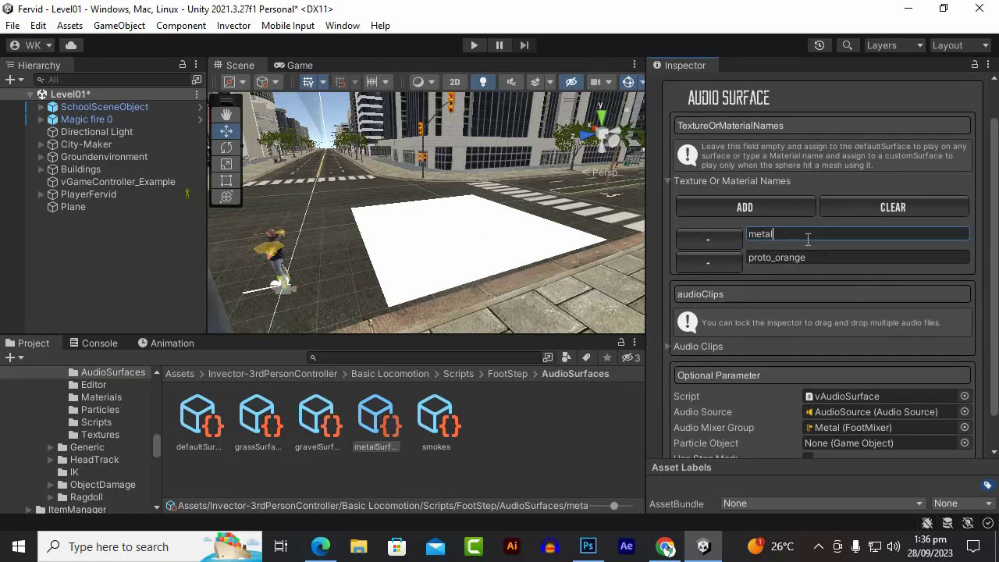
left_click_drag(806, 236, 746, 241)
right_click(755, 239)
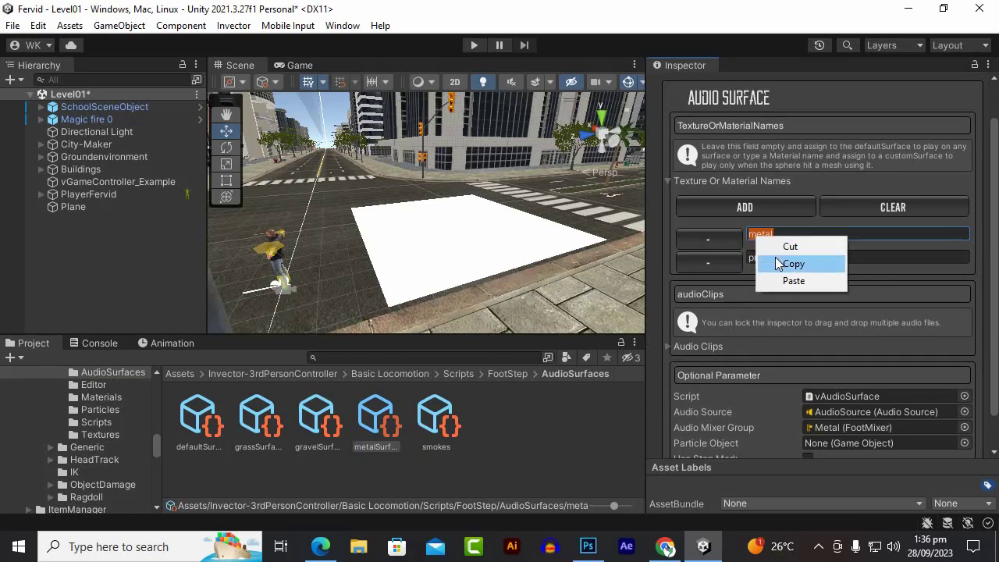
left_click(772, 263)
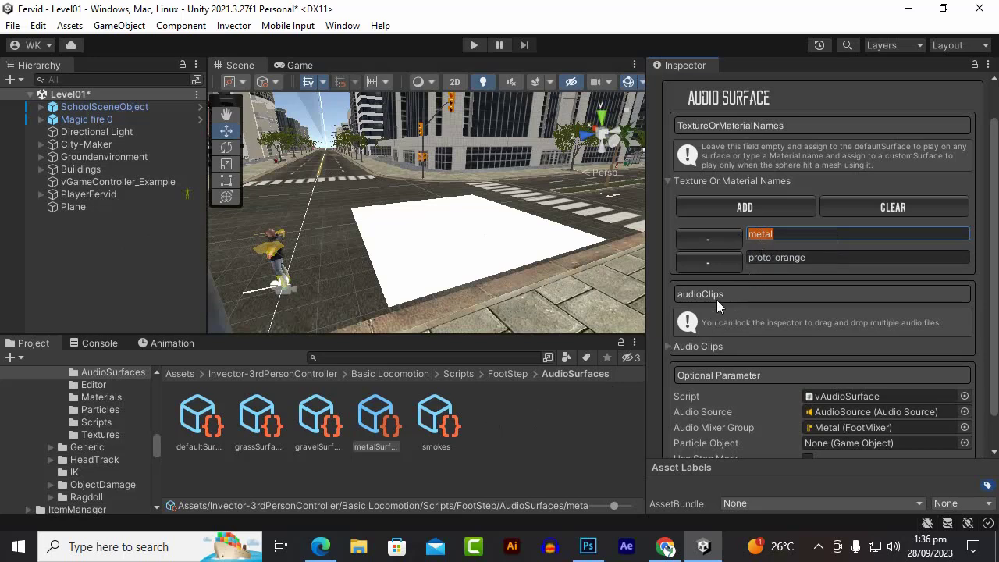
left_click(772, 257)
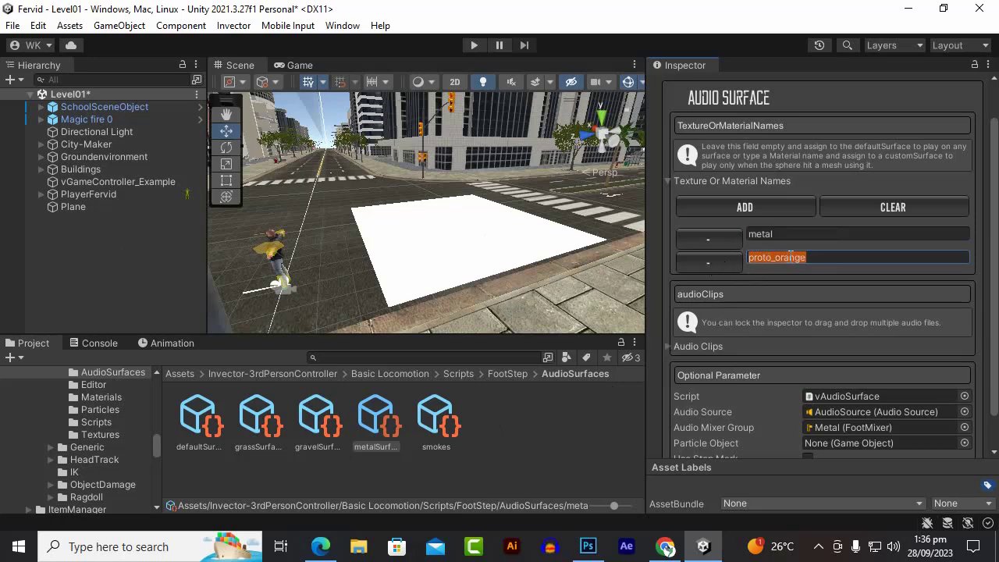
left_click(810, 263)
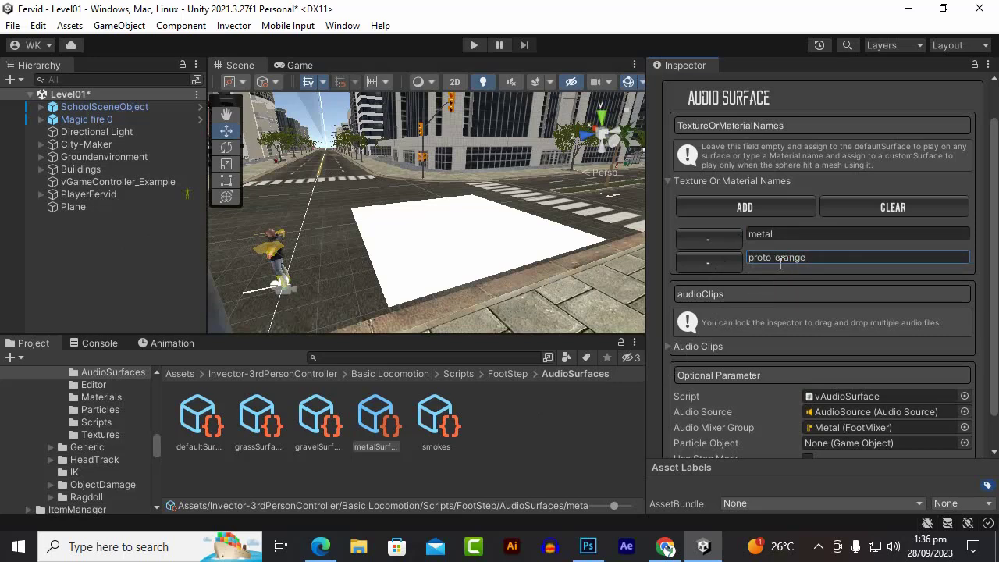
left_click(761, 235)
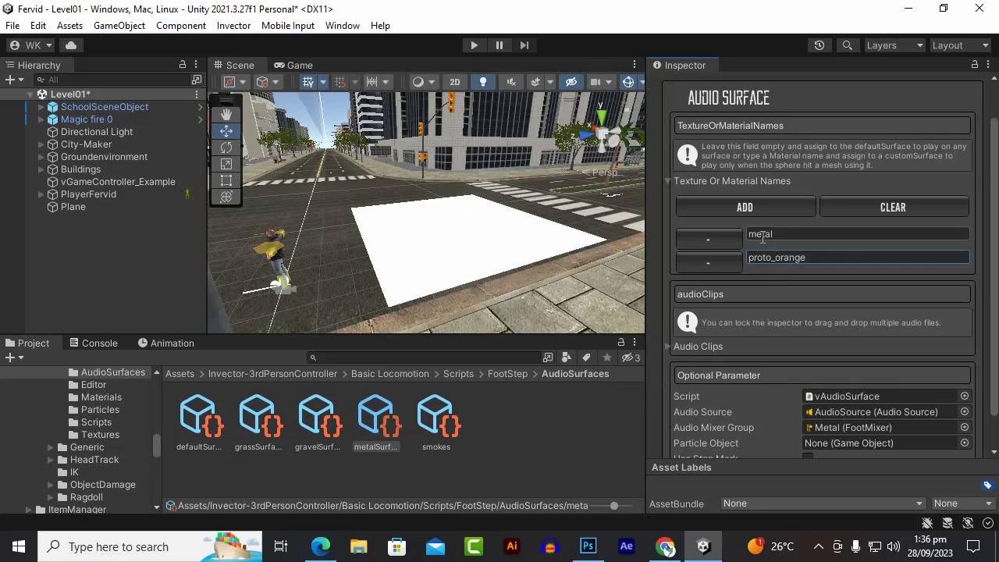
right_click(761, 238)
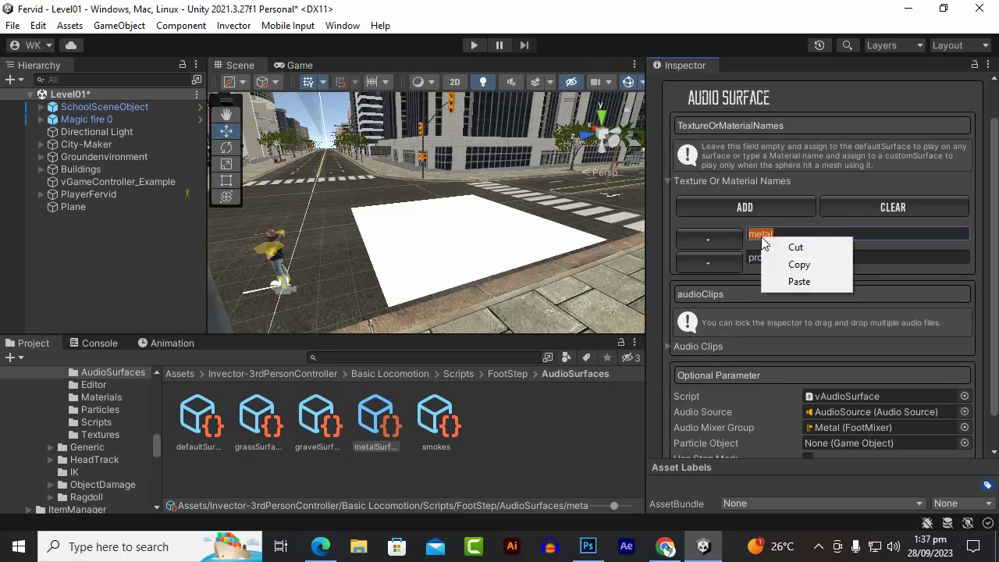
left_click(796, 262)
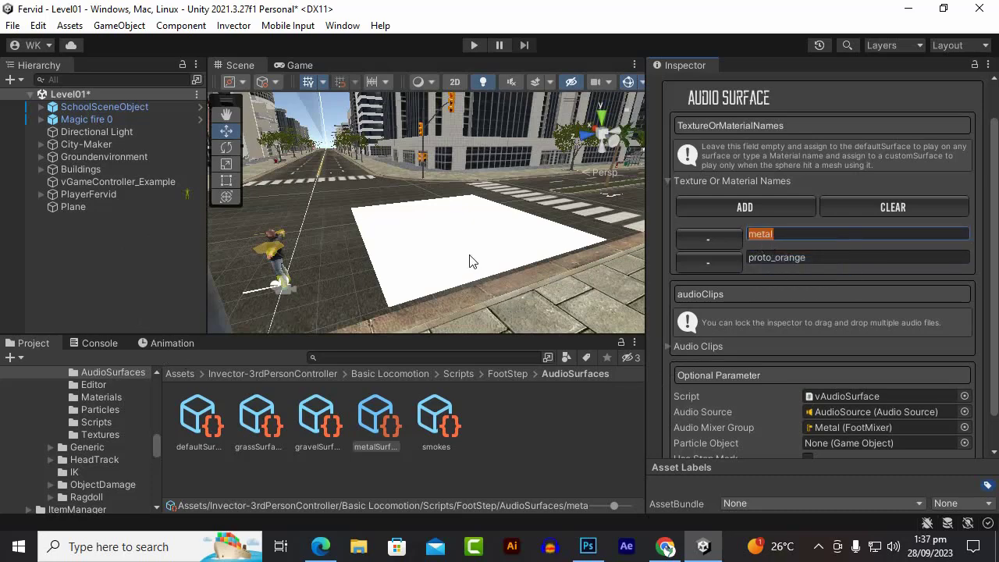
left_click(469, 260)
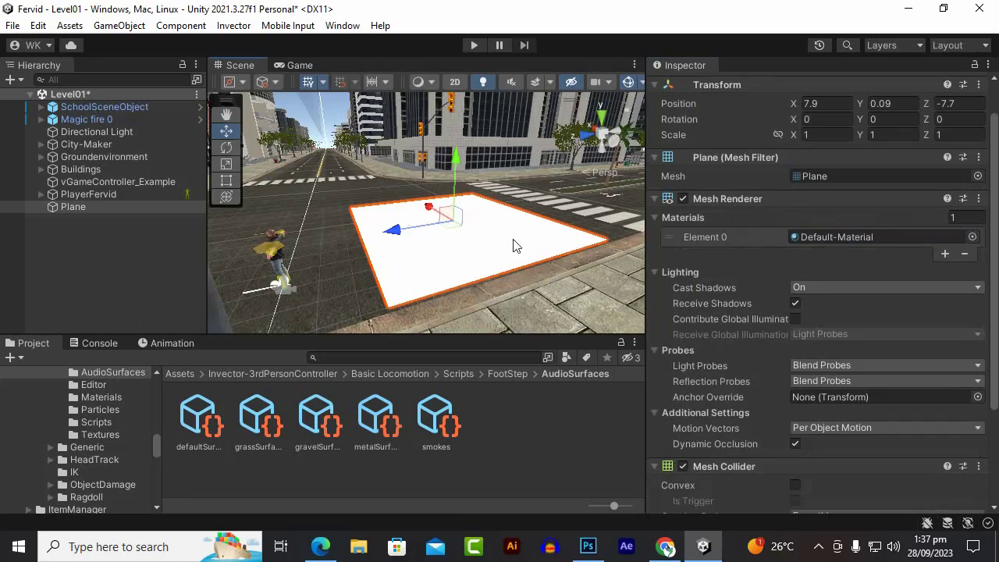
- Open the Plane's material picker and filter it by pasting 'metal' into the search
scroll(807, 274, "down", 4)
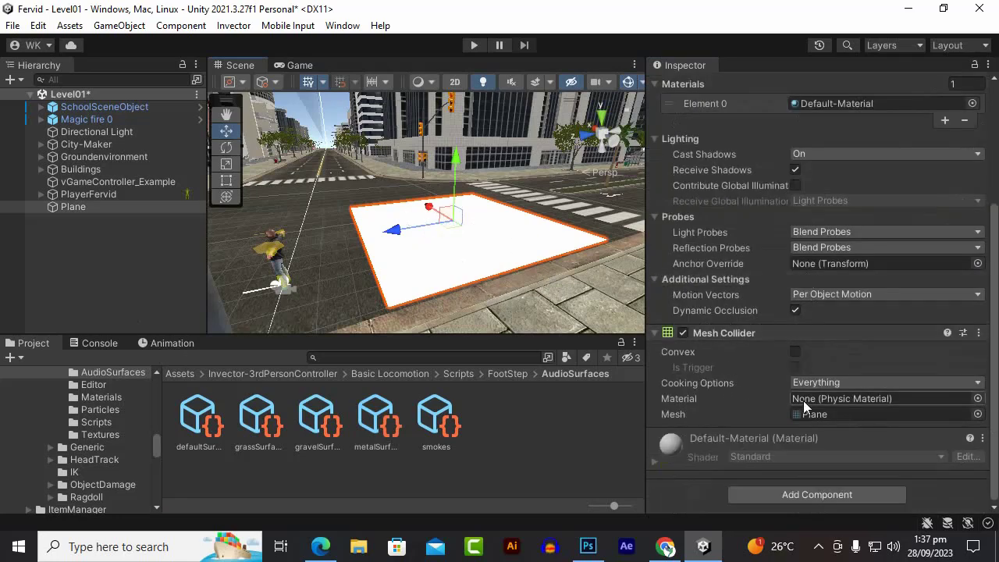
scroll(803, 386, "up", 5)
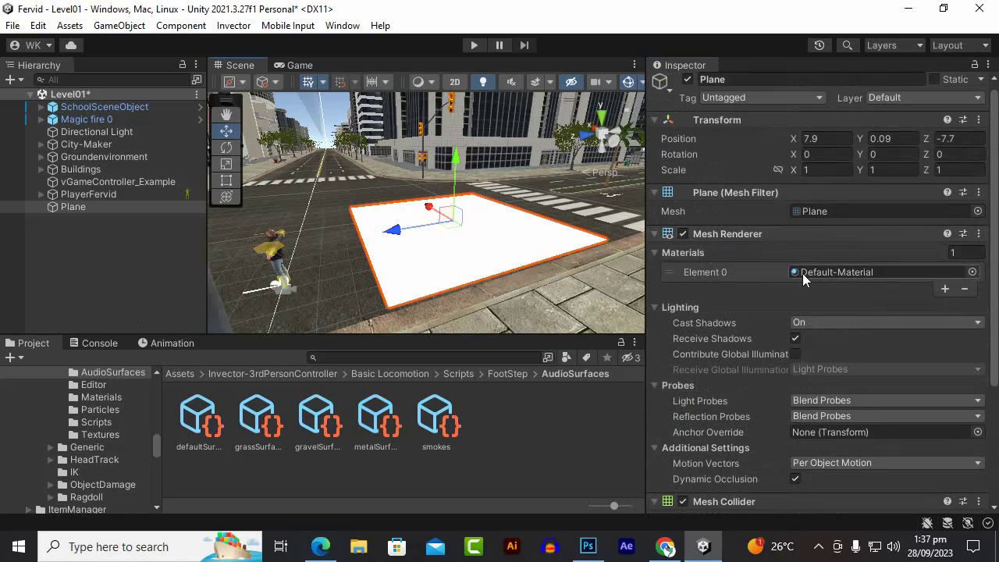
left_click(972, 272)
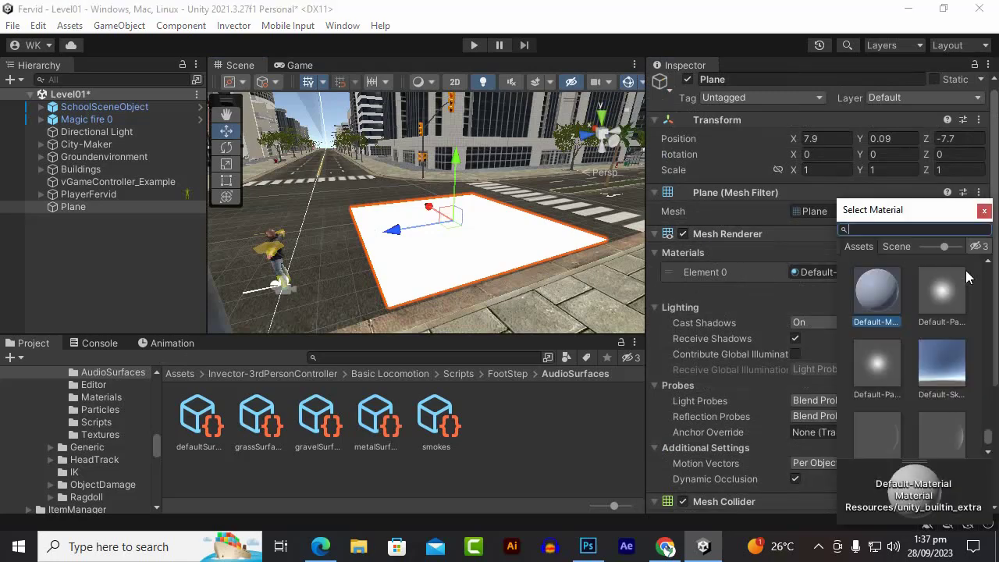
right_click(900, 230)
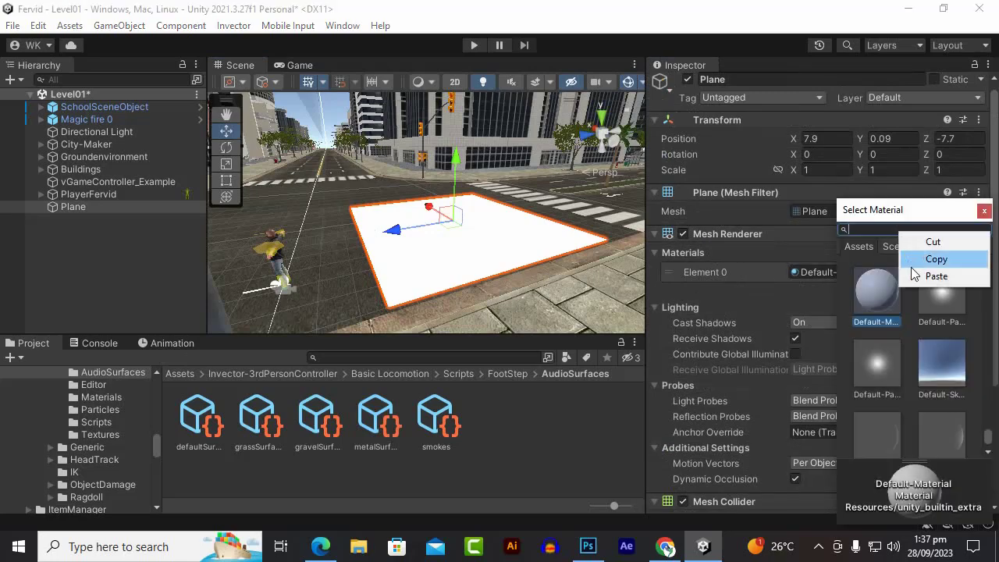
left_click(914, 273)
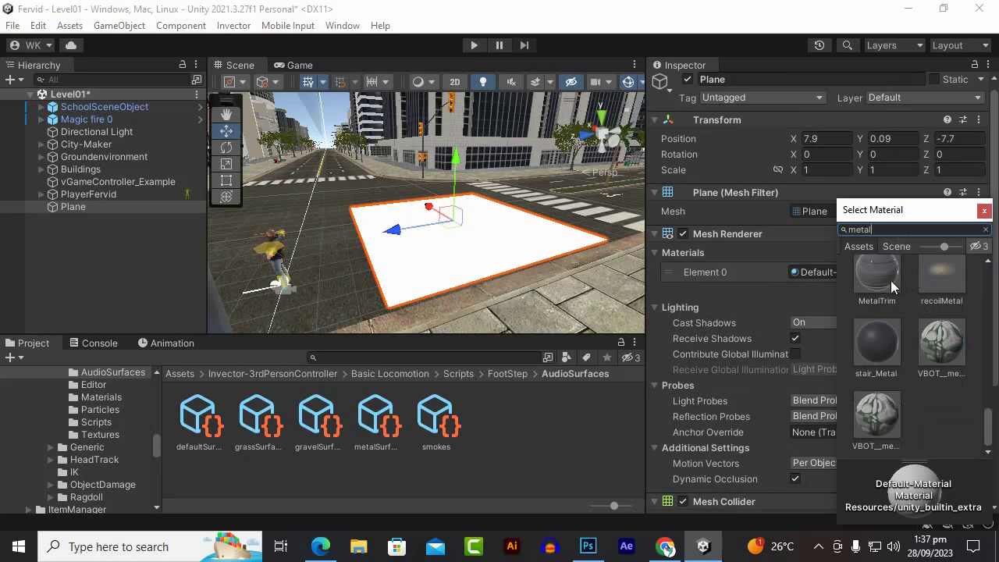
scroll(927, 386, "up", 3)
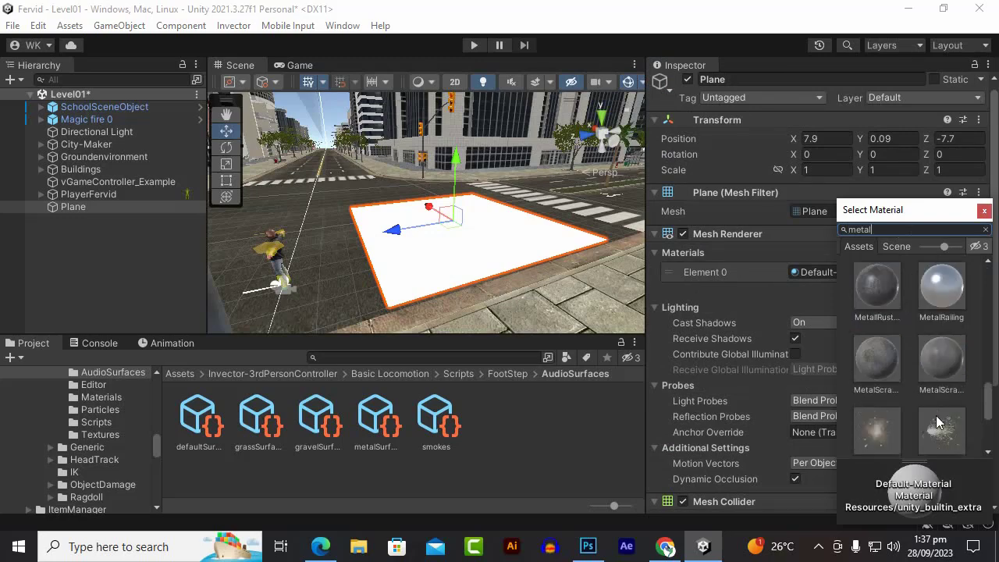
left_click_drag(991, 402, 993, 269)
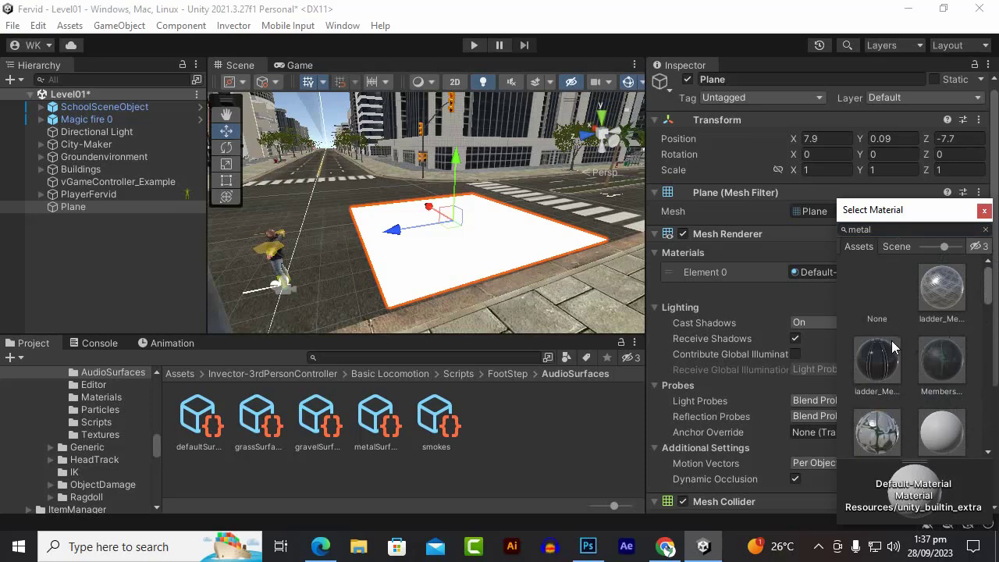
scroll(896, 346, "down", 2)
scroll(894, 348, "down", 1)
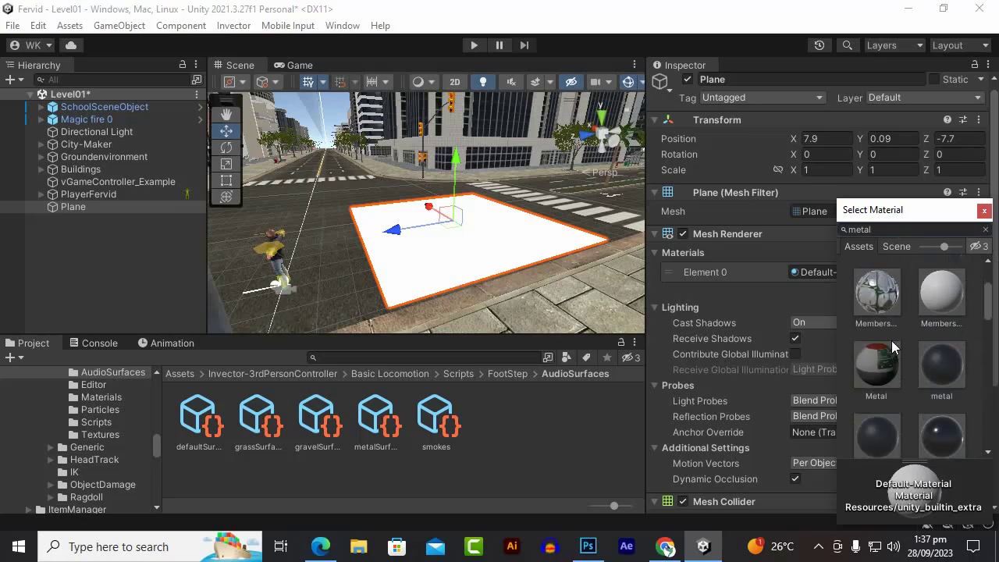
scroll(905, 406, "down", 1)
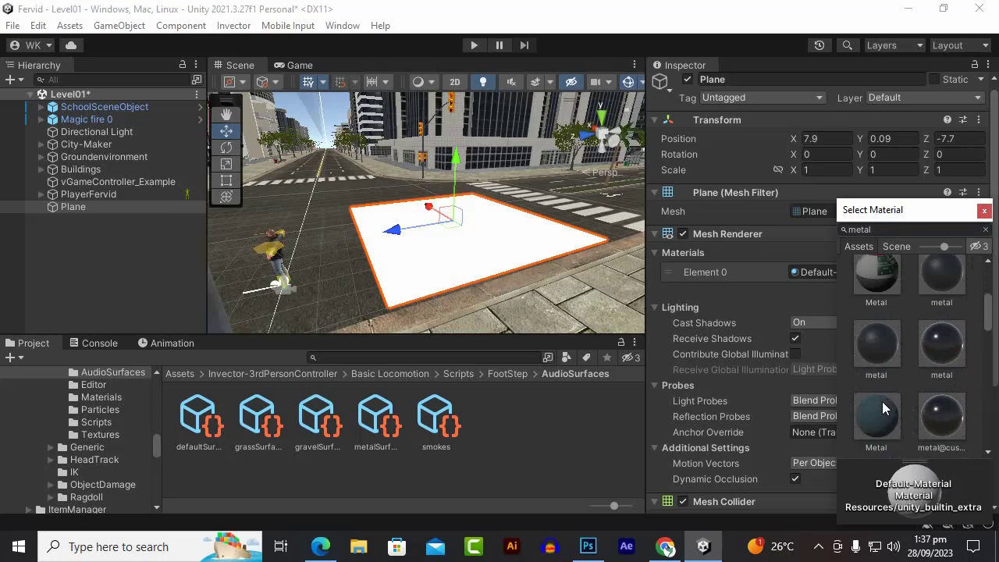
- Preview several metal materials, then assign the lowercase 'metal' material to the Plane
left_click(881, 350)
left_click(929, 352)
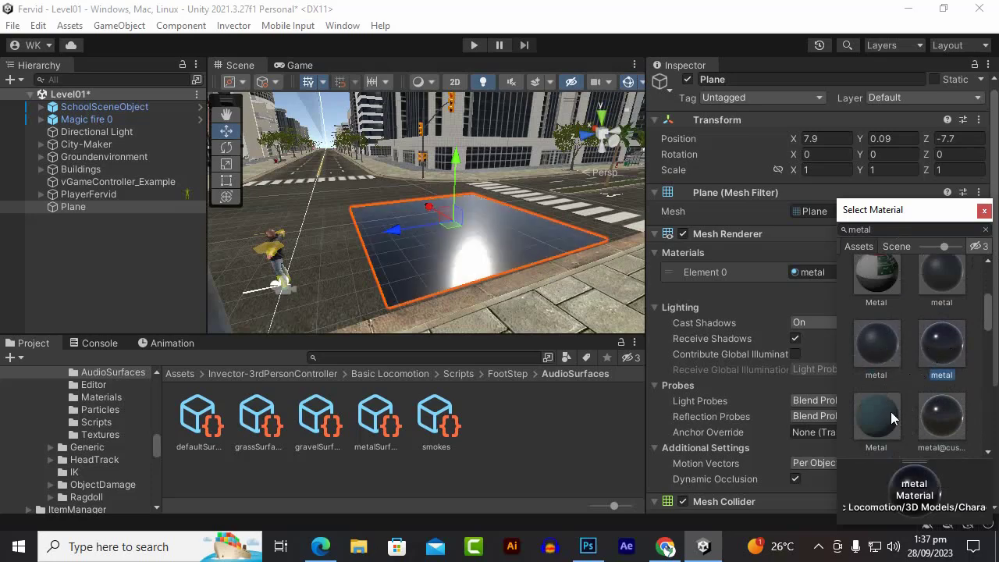
left_click(891, 411)
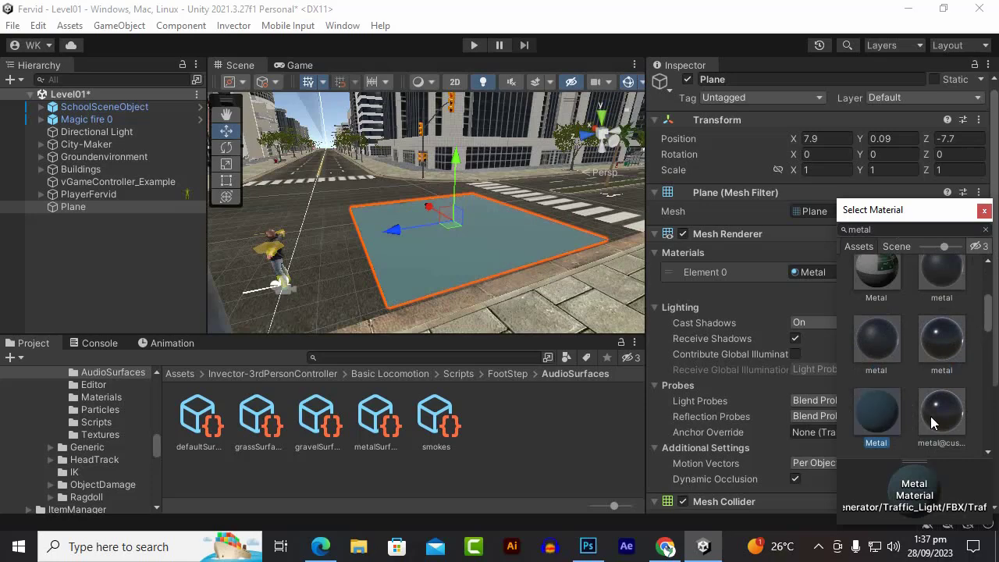
left_click(930, 416)
left_click(898, 416)
left_click(873, 331)
scroll(929, 394, "up", 1)
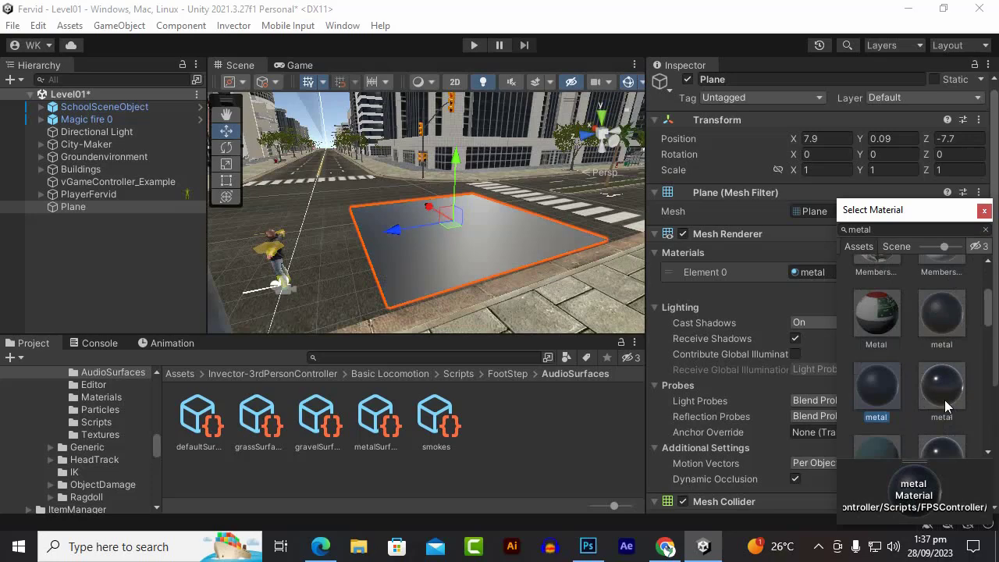
left_click(942, 390)
left_click(938, 317)
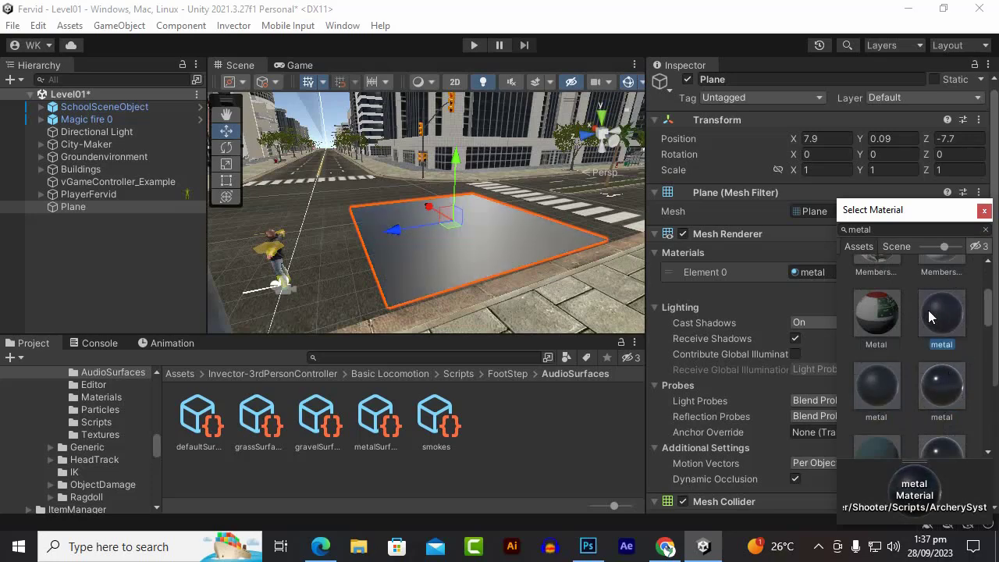
double_click(937, 309)
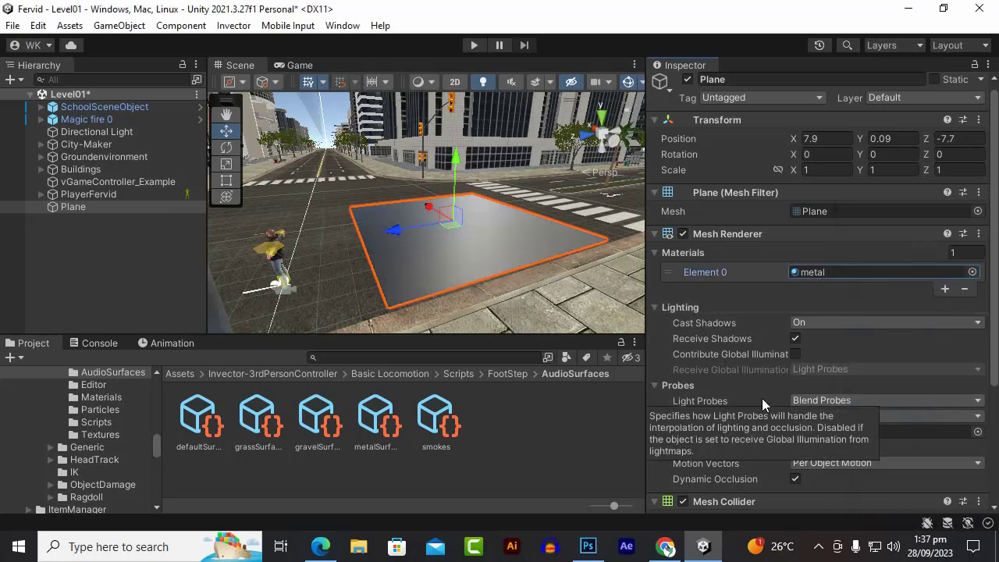
scroll(775, 378, "down", 3)
scroll(751, 428, "down", 1)
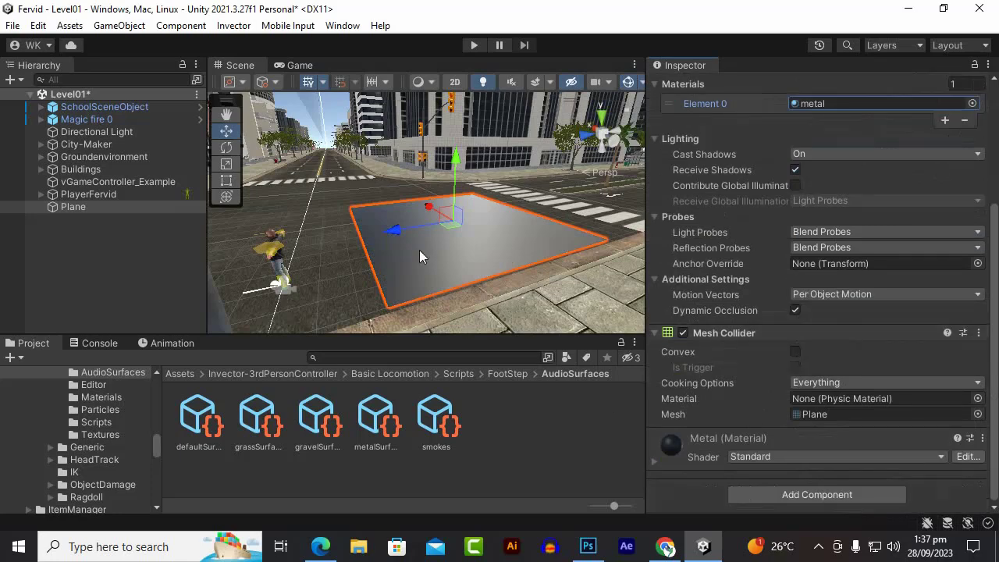
- Attach a V Foot Step Handler component to the Plane and enter Play mode to test footsteps
left_click(775, 492)
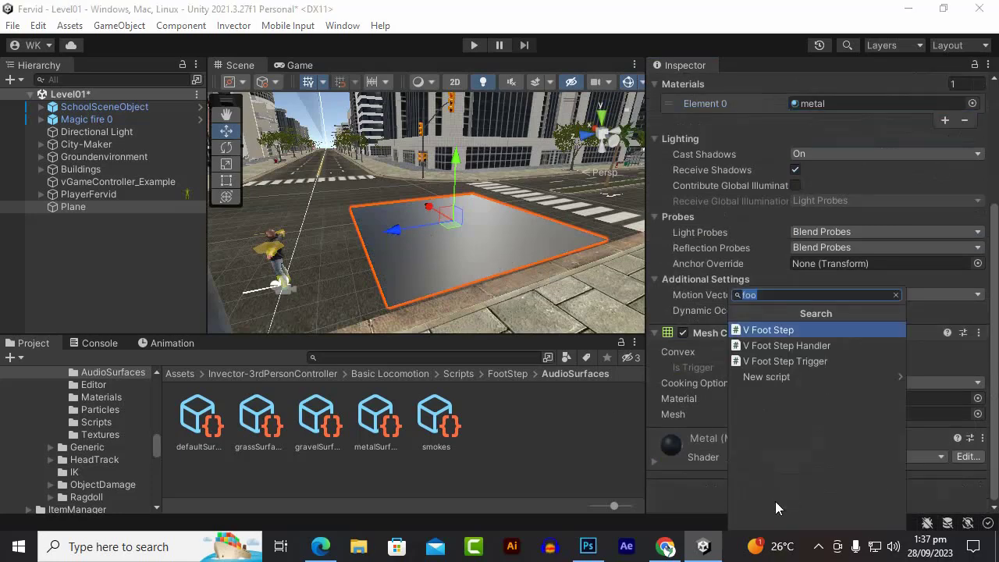
left_click(762, 352)
scroll(762, 351, "down", 3)
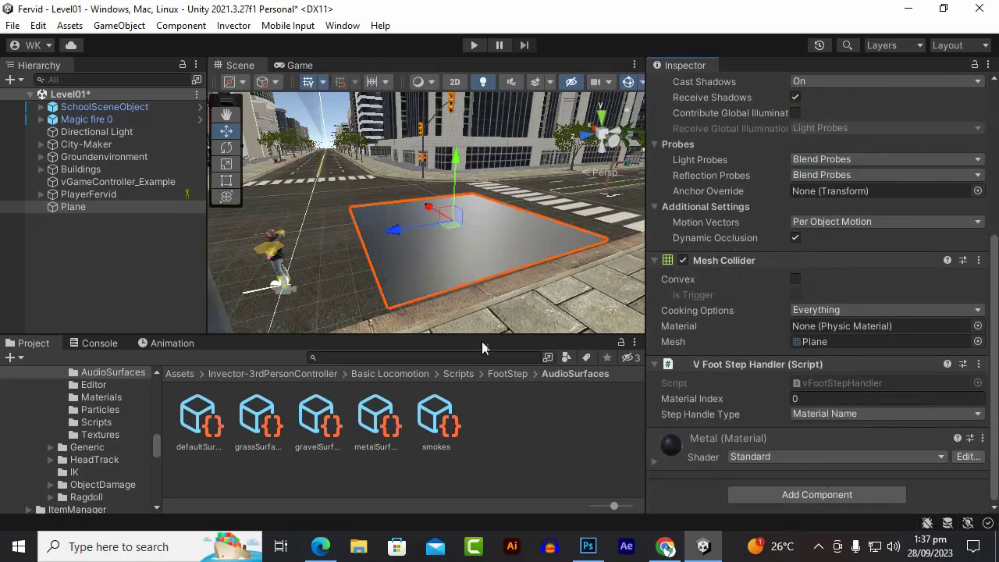
left_click(474, 45)
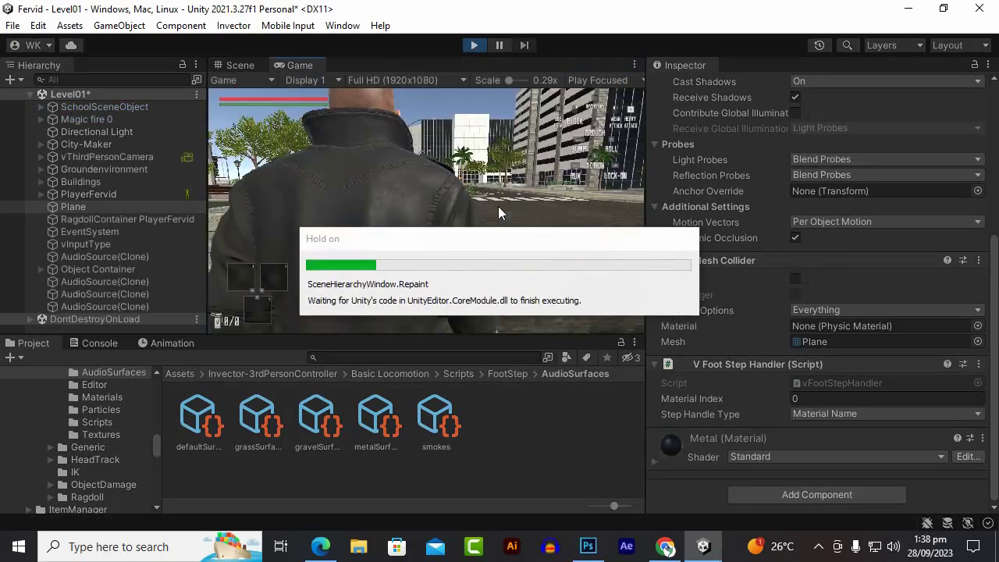
- Walk the character forward with W onto the metal plane, then stop Play mode
key("w")
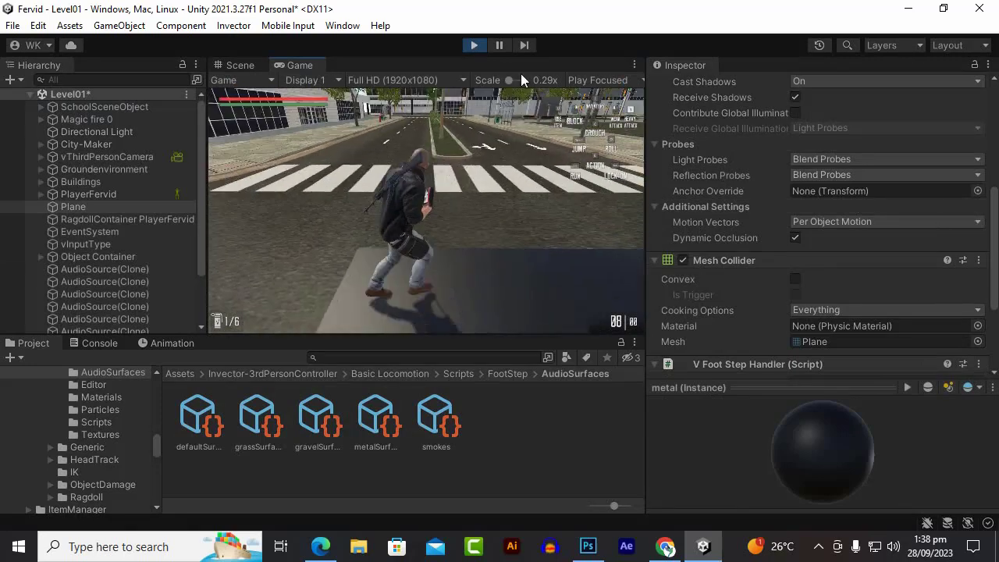
left_click(473, 45)
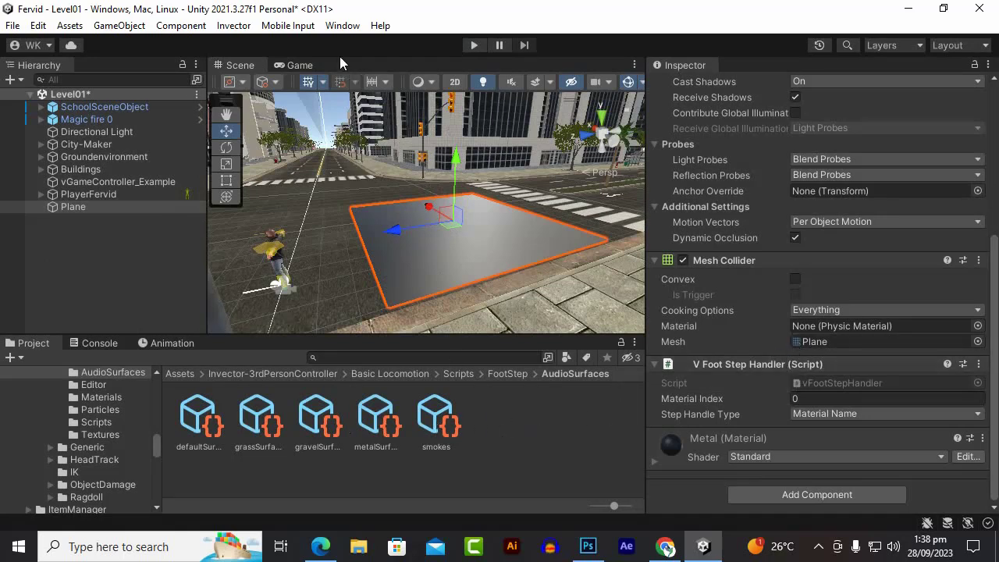
left_click(233, 26)
mouse_move(230, 50)
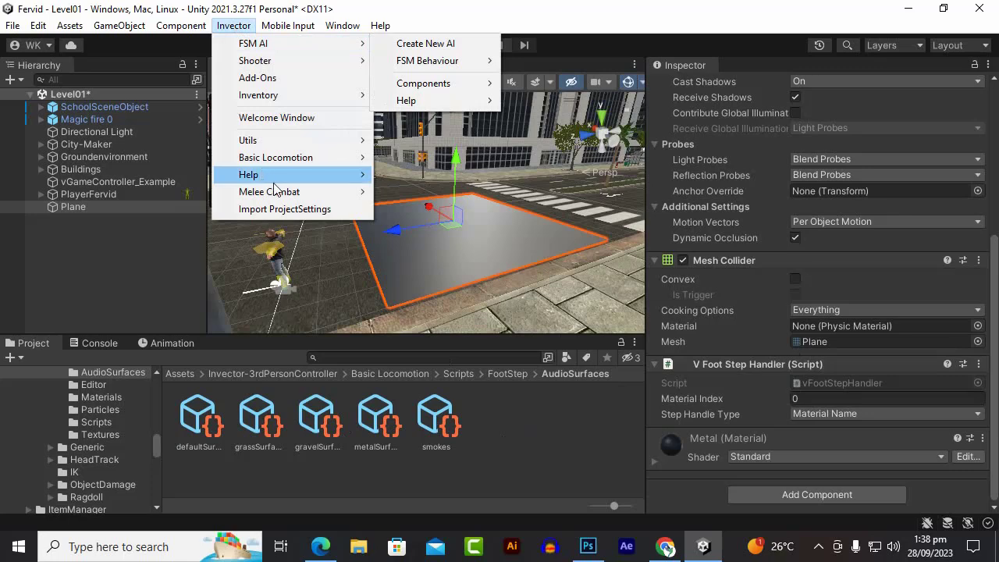
mouse_move(281, 178)
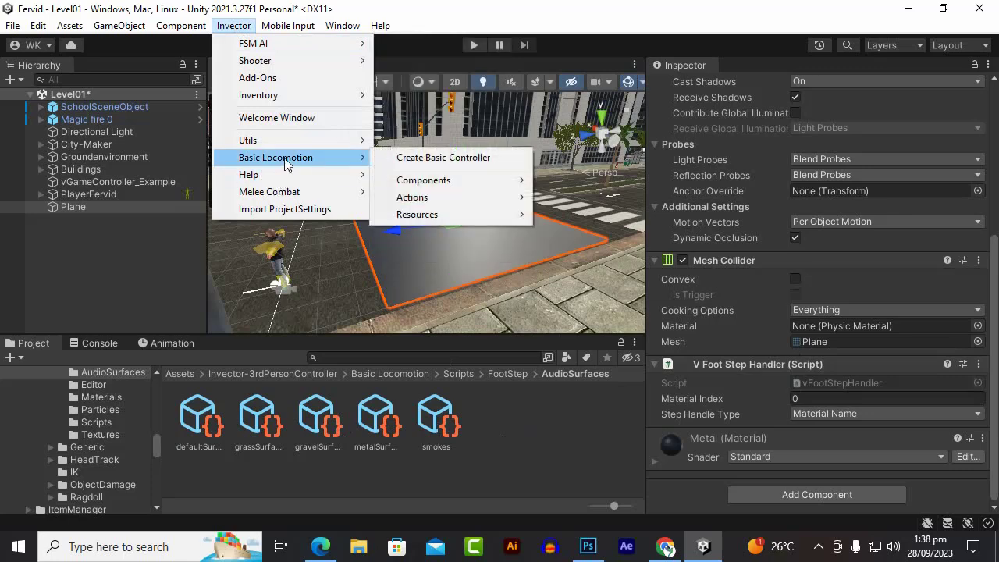
mouse_move(455, 184)
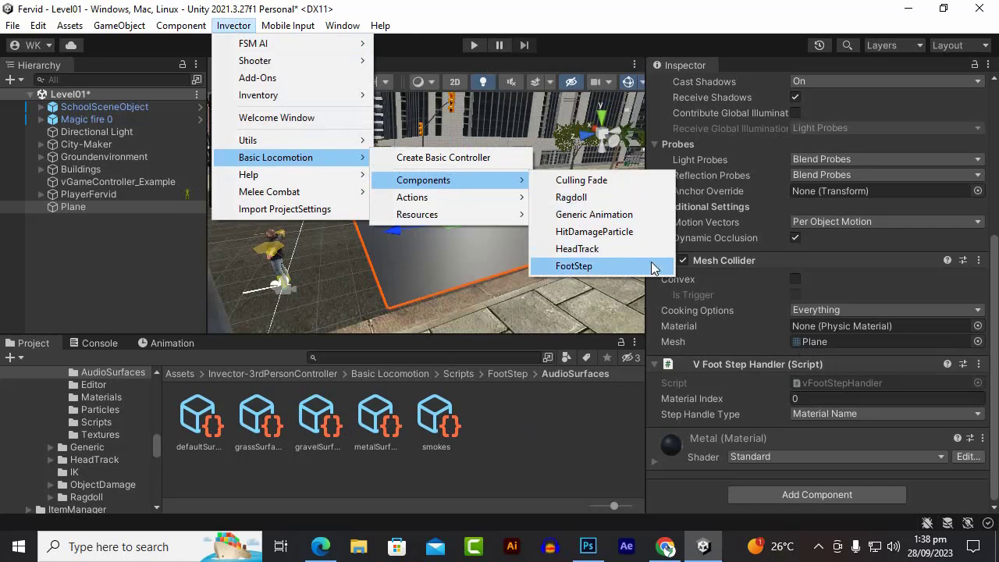
mouse_move(461, 208)
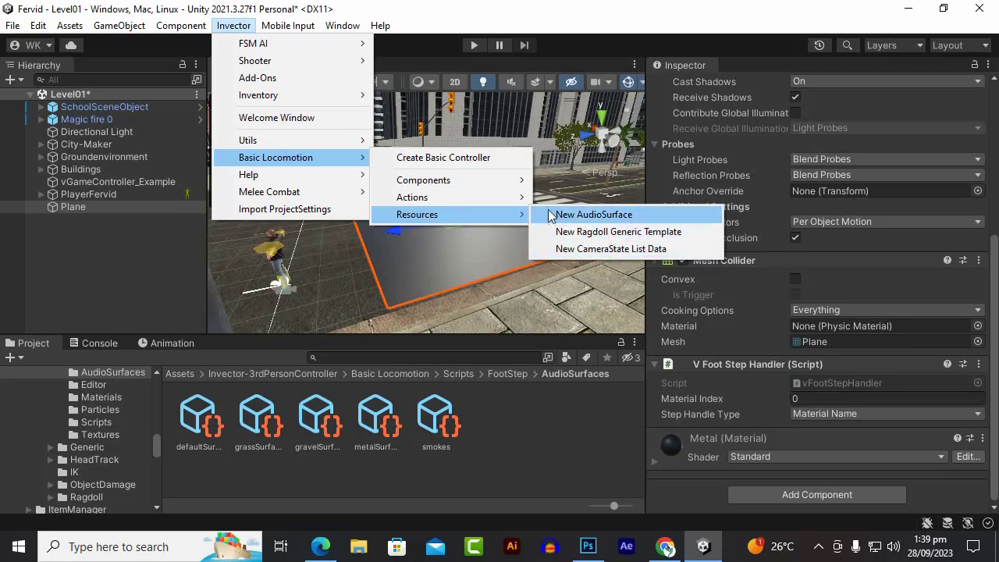
mouse_move(490, 180)
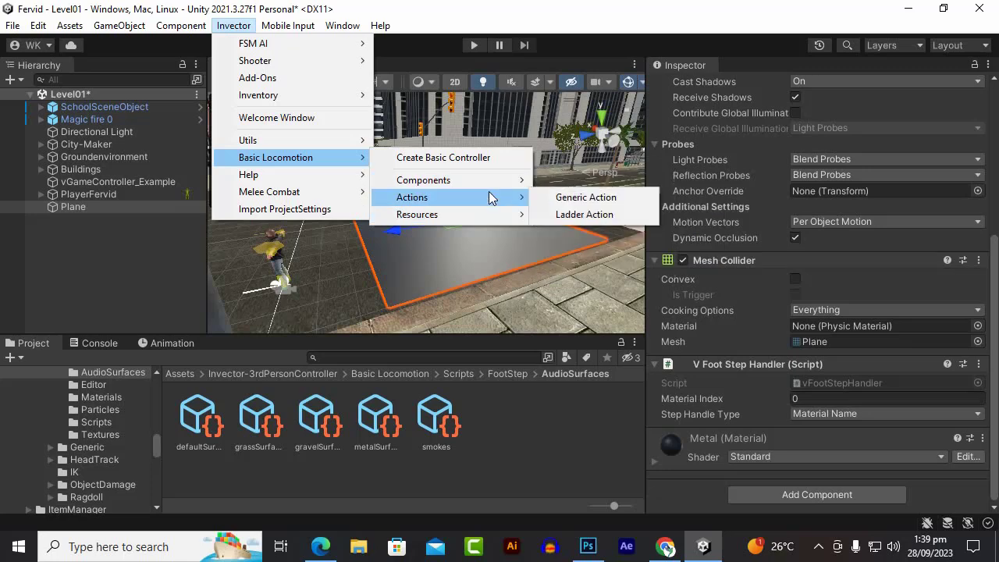
mouse_move(263, 194)
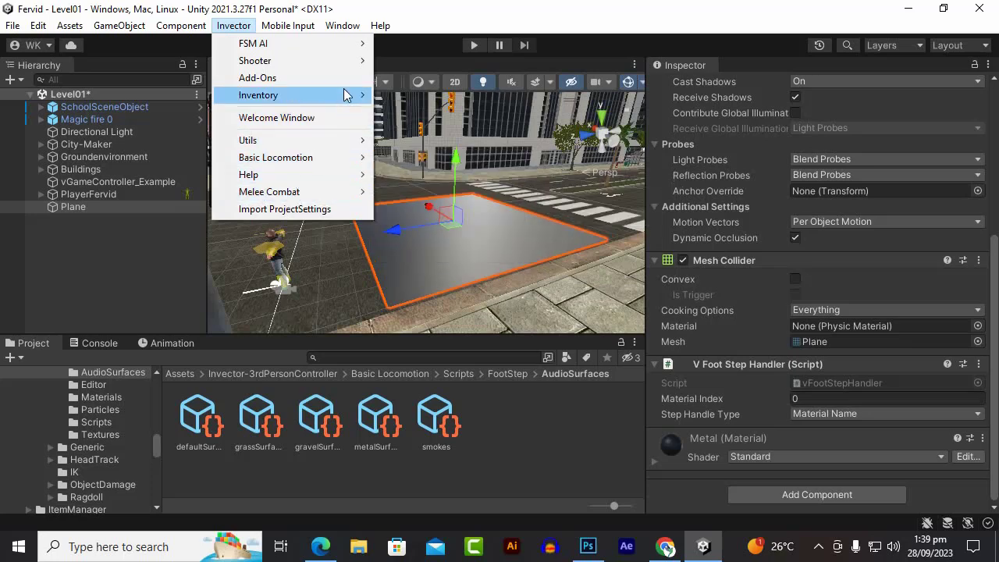
mouse_move(346, 67)
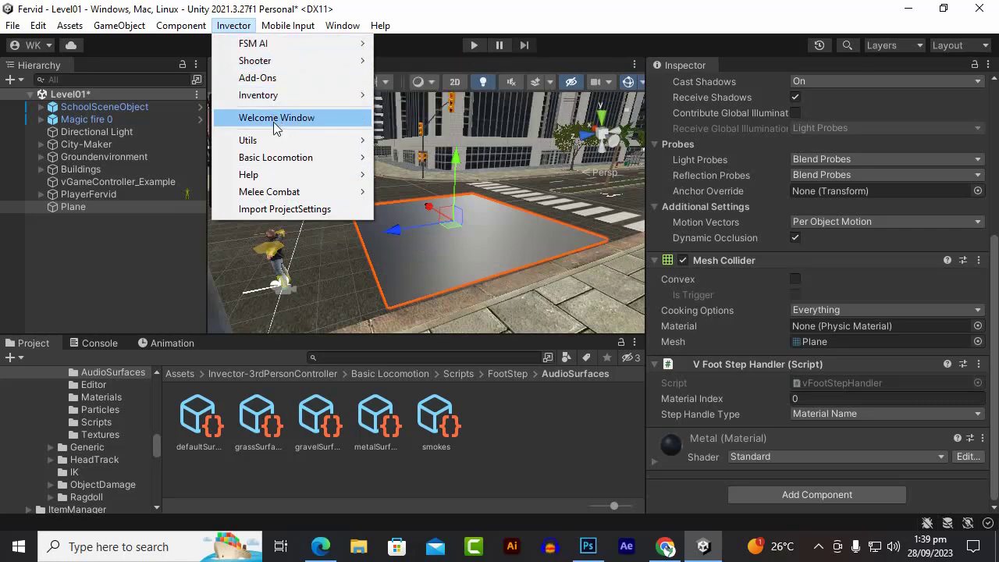
mouse_move(273, 140)
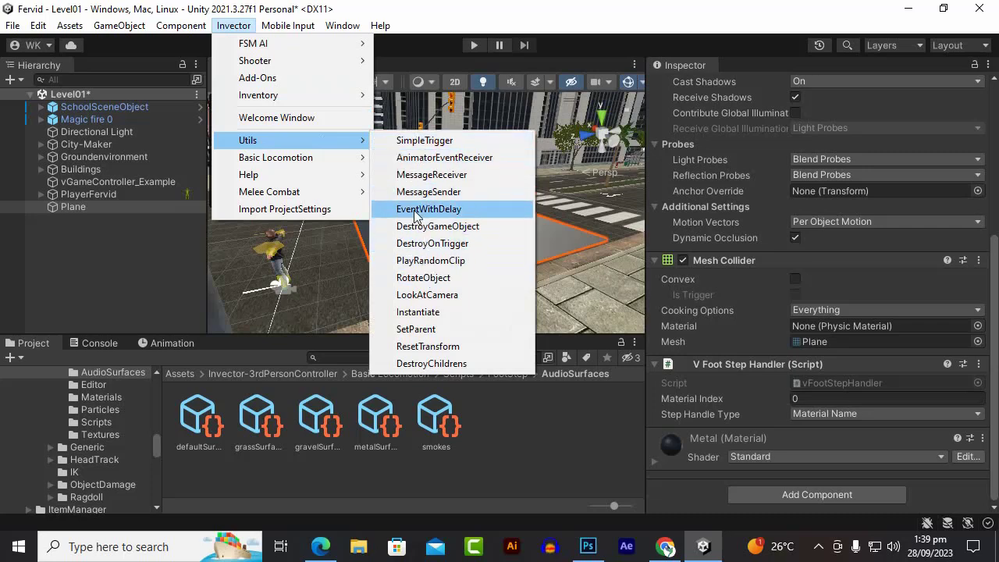
left_click(561, 422)
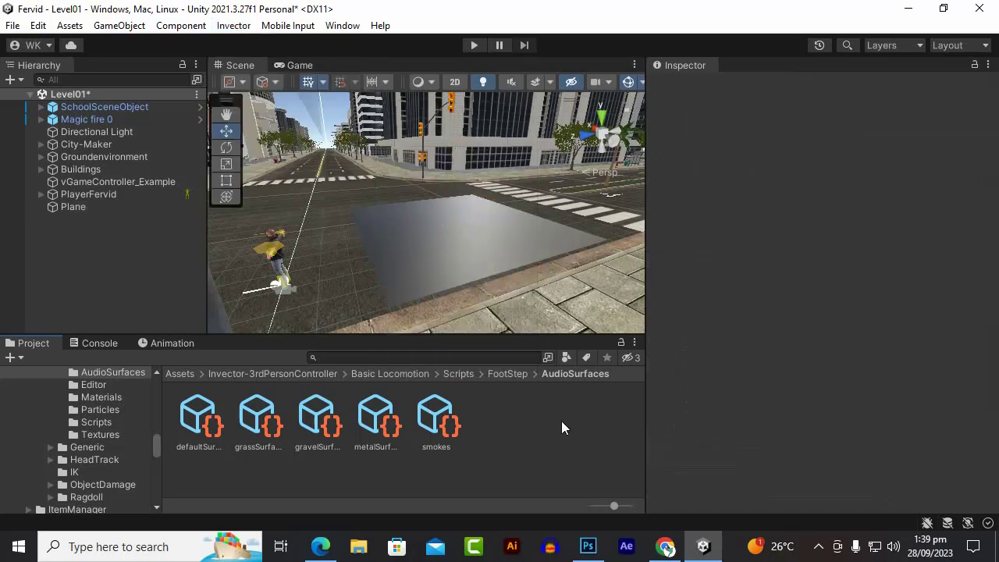
- Duplicate the smokes audio surface asset with Ctrl+D and rename the copy 'wood'
left_click(437, 409)
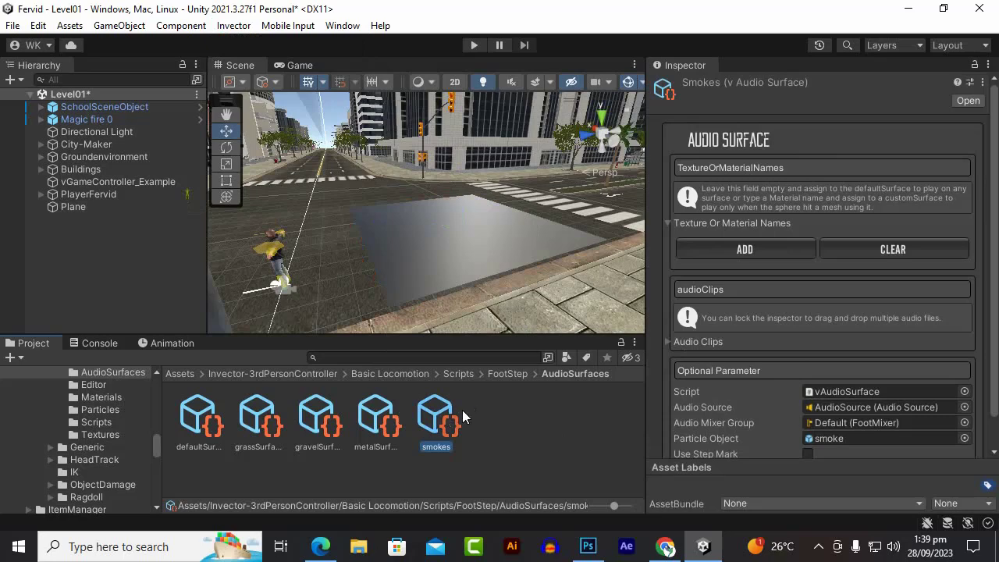
key("ctrl+d")
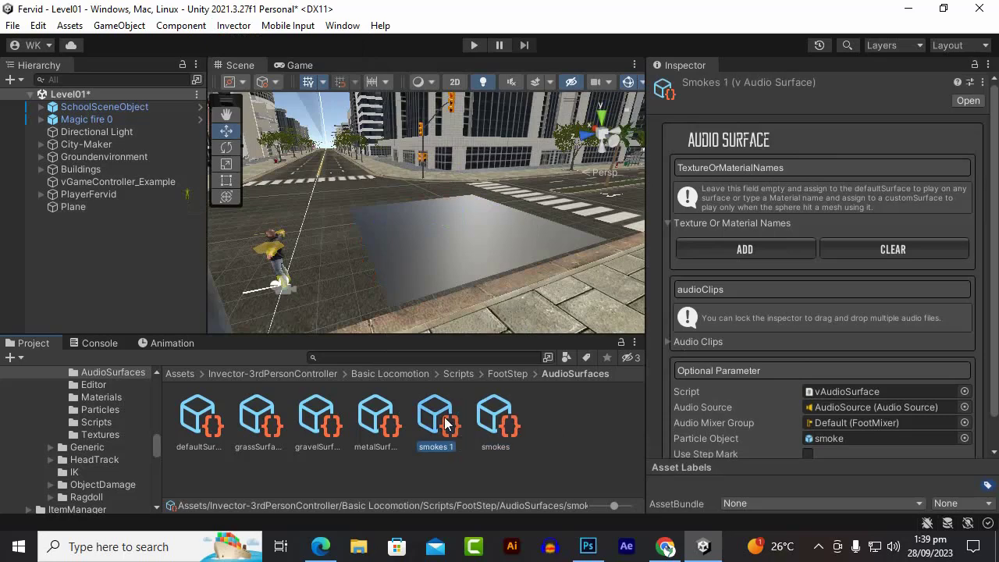
right_click(447, 422)
left_click(503, 178)
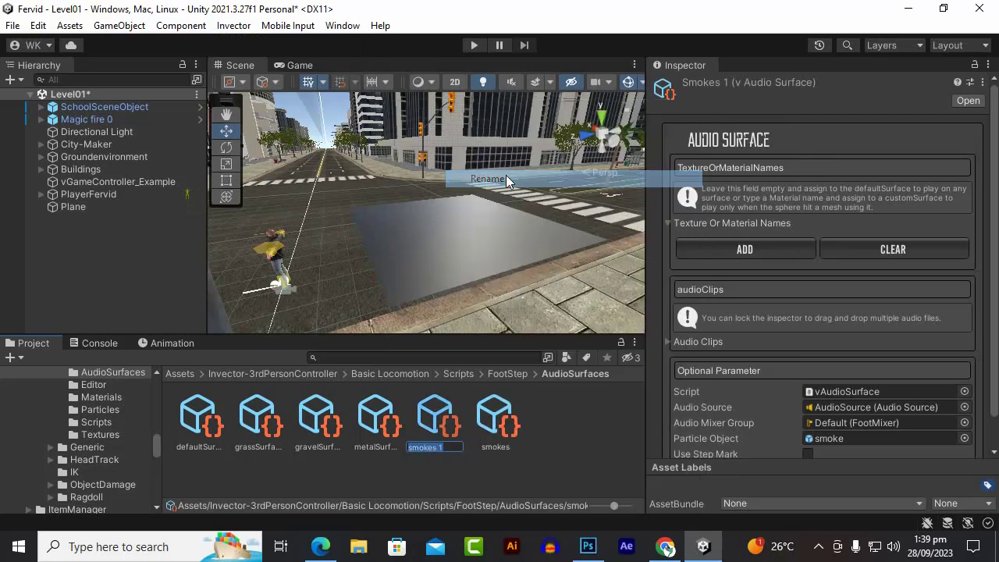
type("wood")
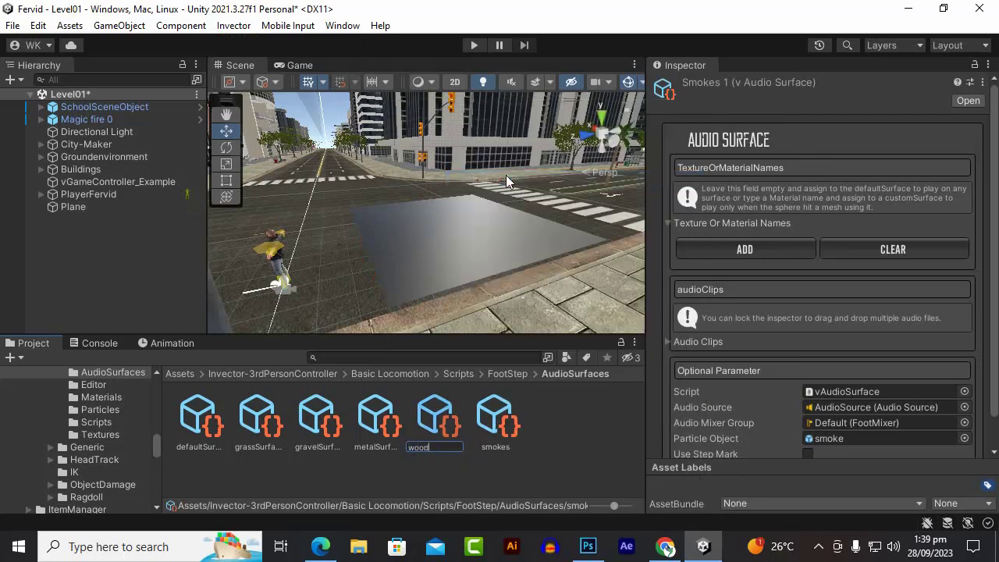
key("Return")
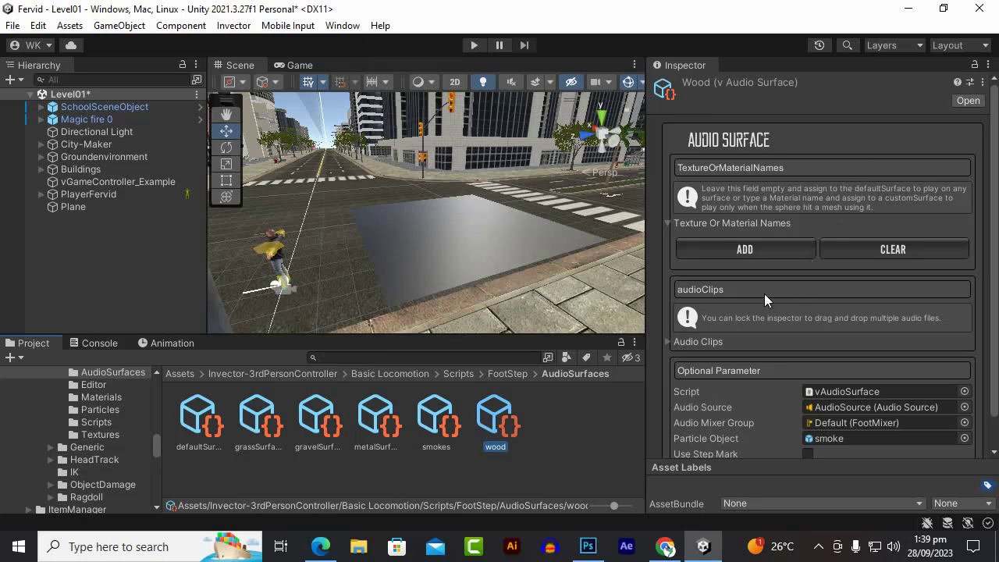
scroll(760, 294, "down", 2)
scroll(788, 284, "up", 2)
scroll(762, 246, "down", 2)
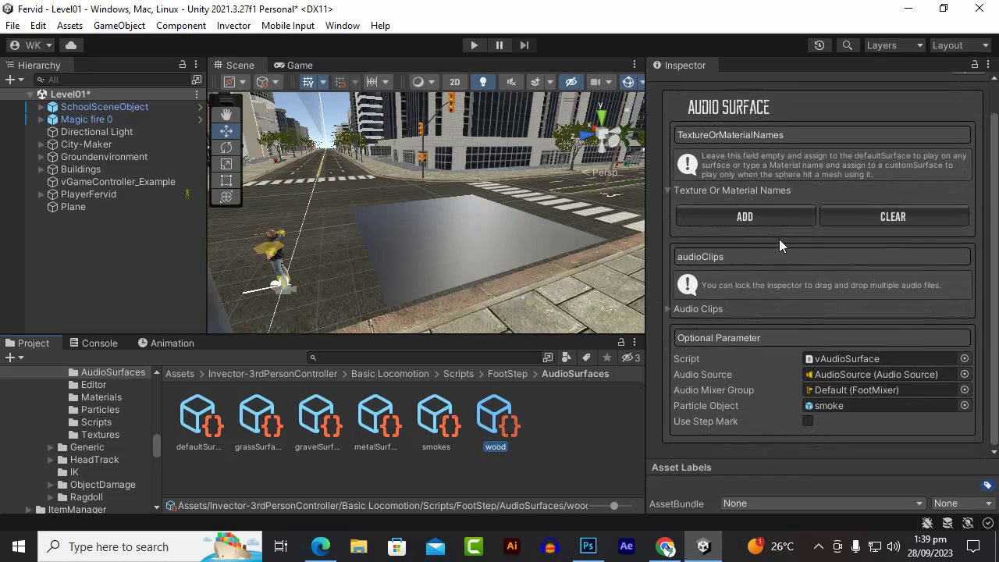
- Add 'wood' as the wood audio surface's Texture Or Material Names entry
left_click(750, 219)
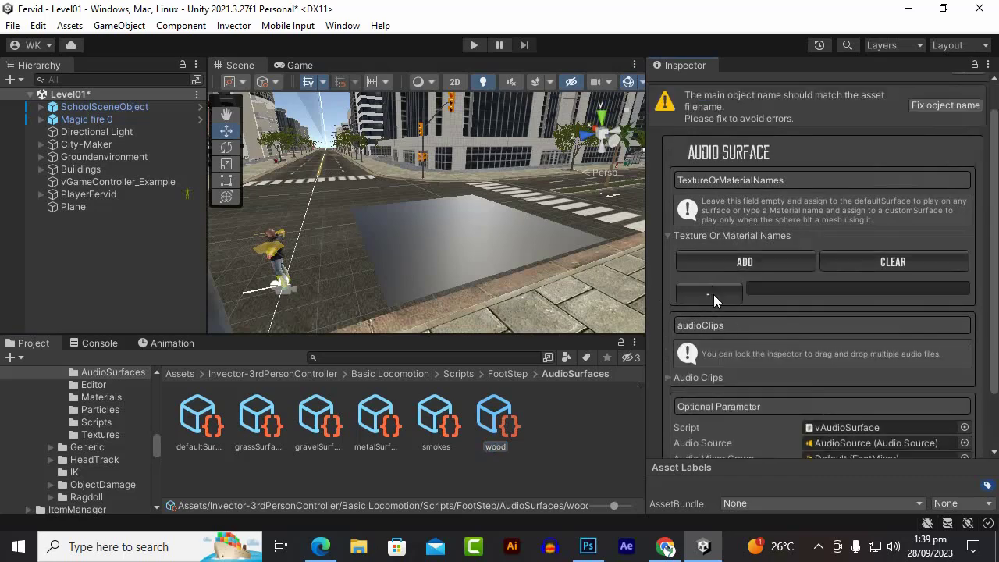
left_click(790, 289)
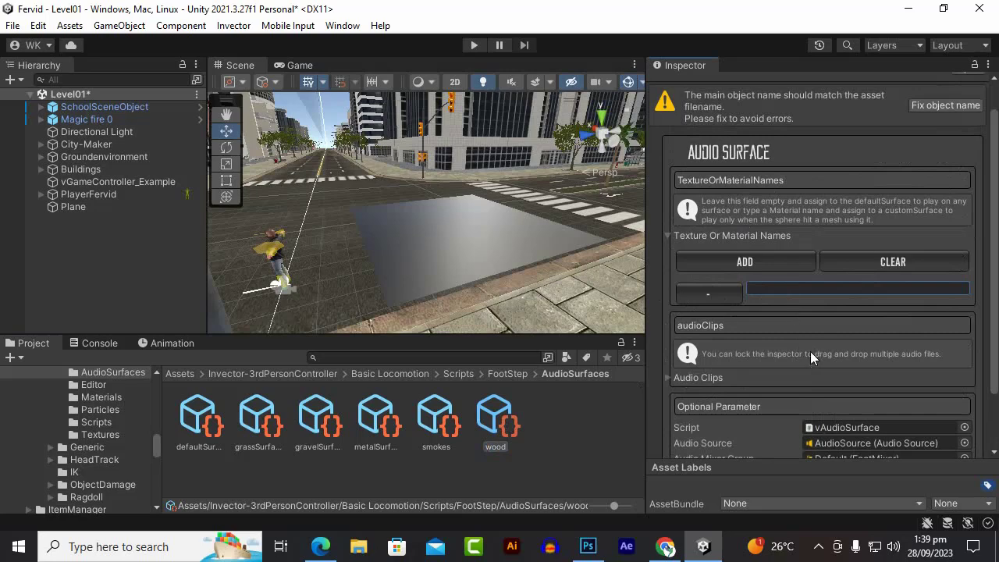
type("wood")
scroll(814, 305, "down", 2)
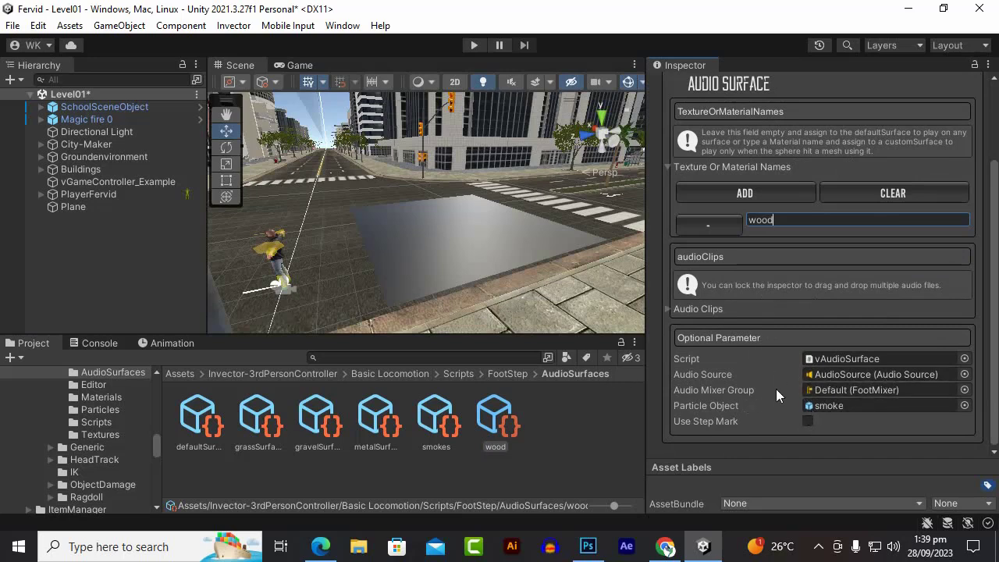
left_click(842, 357)
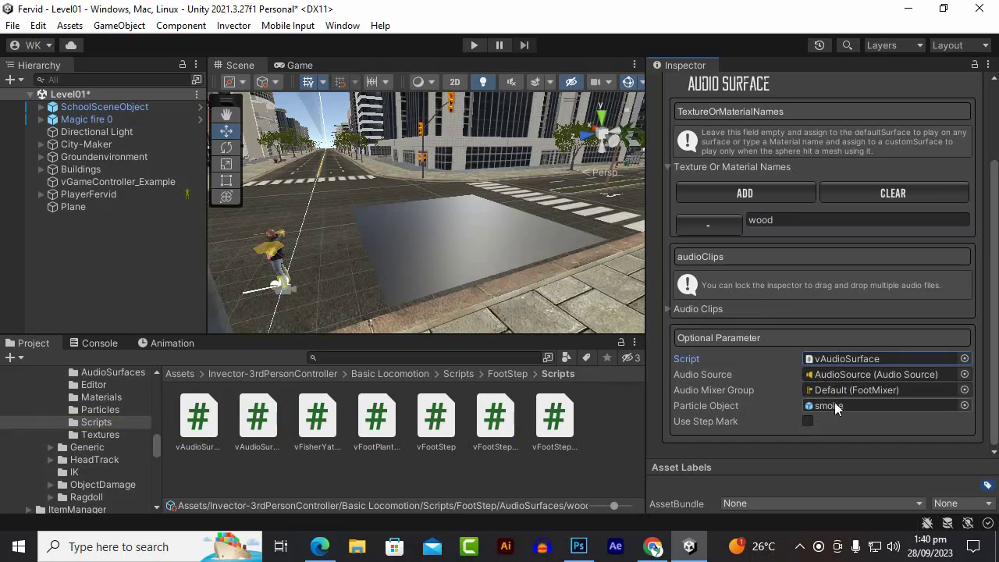
- Ping the surface's smoke particle, AudioSource prefab and Default mixer group assets in the Project window
left_click(833, 405)
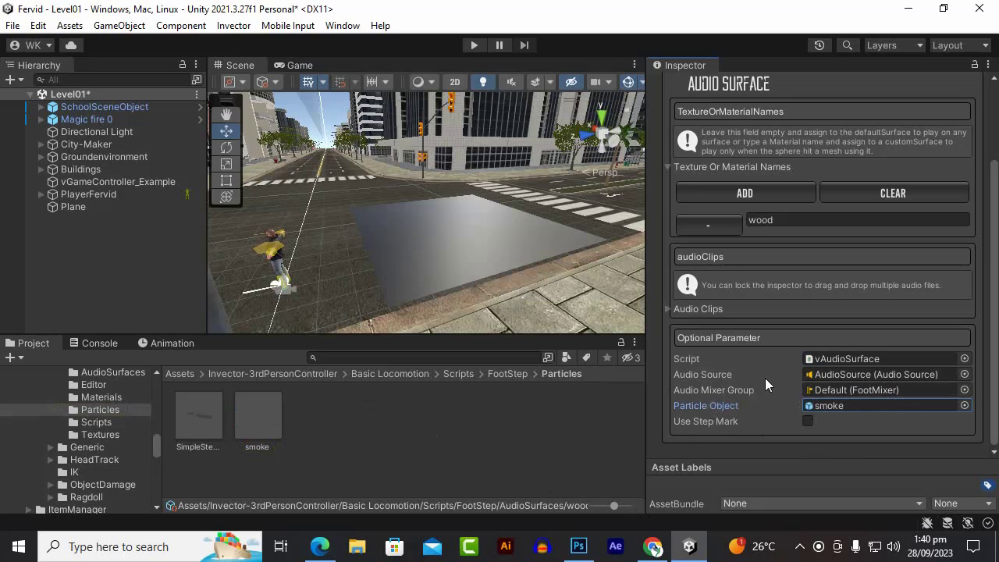
left_click(845, 373)
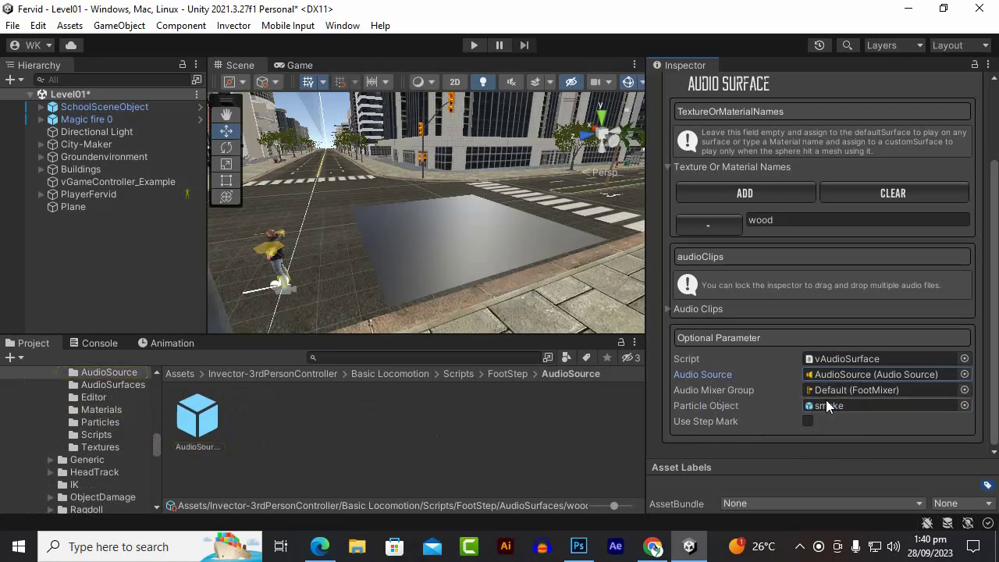
left_click(842, 390)
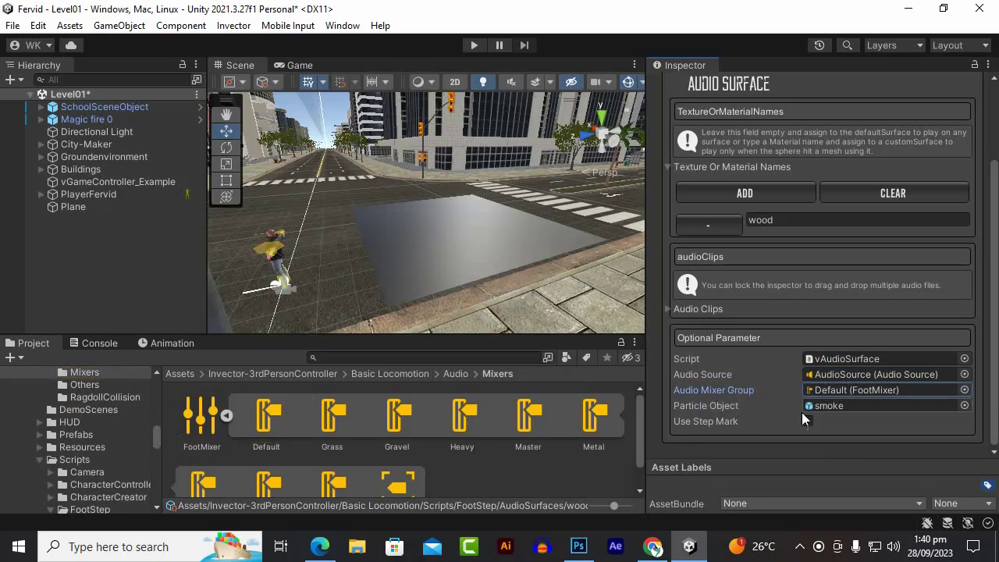
left_click(831, 390)
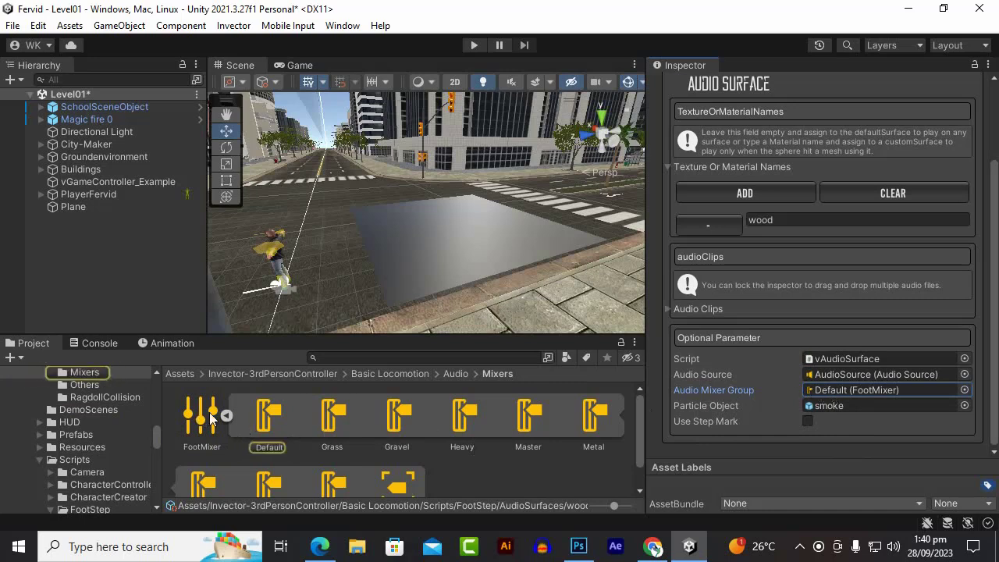
scroll(283, 415, "down", 1)
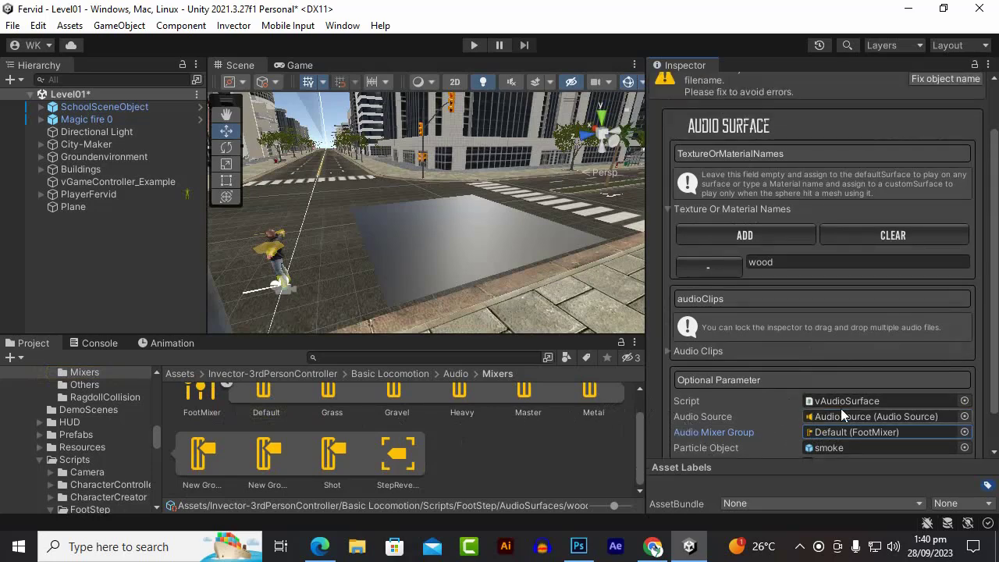
left_click(840, 412)
- Inspect the AudioSource prefab's components, including its 3-second destroy delay, then return to Assets
left_click(209, 421)
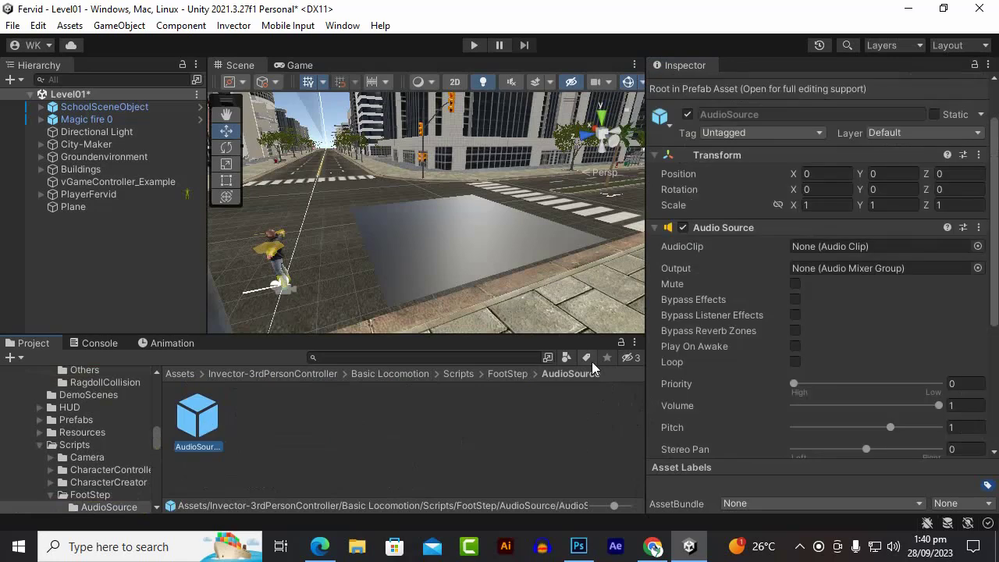
scroll(790, 315, "down", 5)
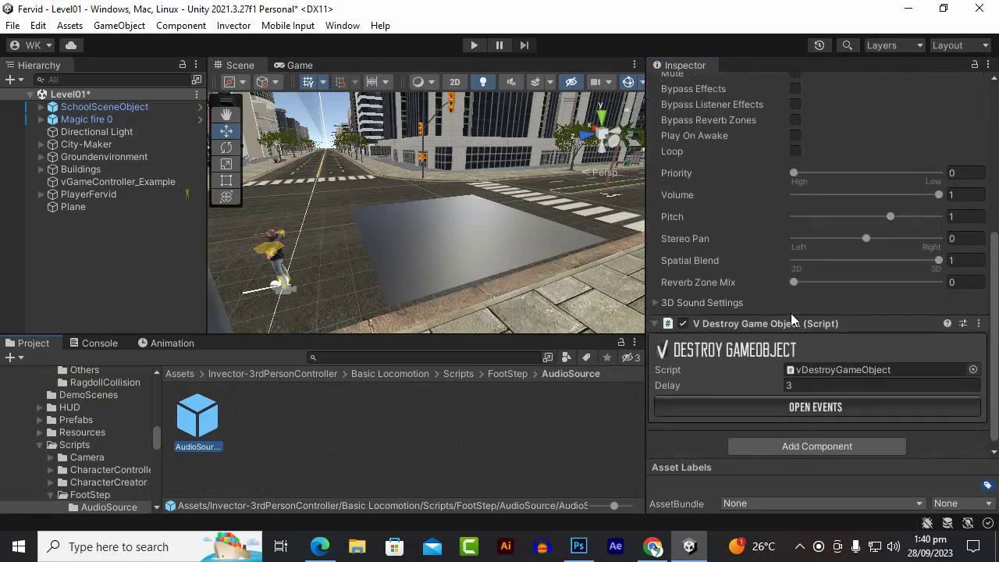
scroll(790, 316, "up", 5)
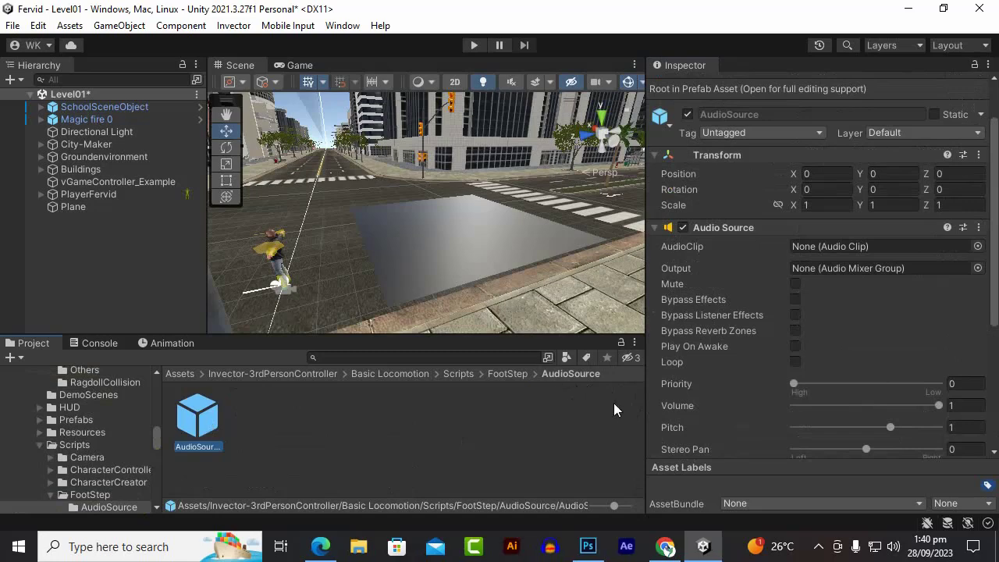
left_click(179, 373)
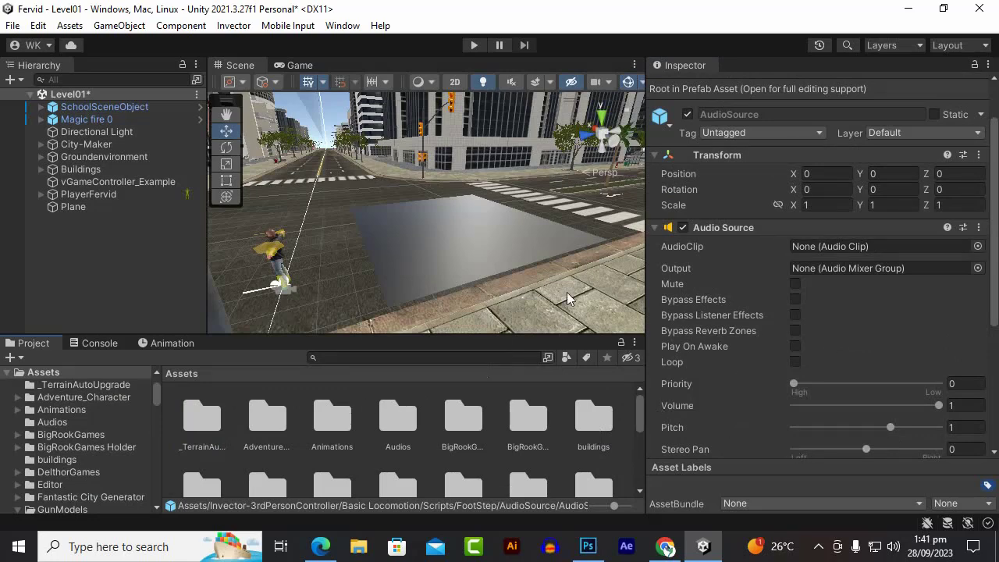
scroll(567, 284, "up", 3)
scroll(567, 284, "down", 5)
scroll(563, 287, "up", 4)
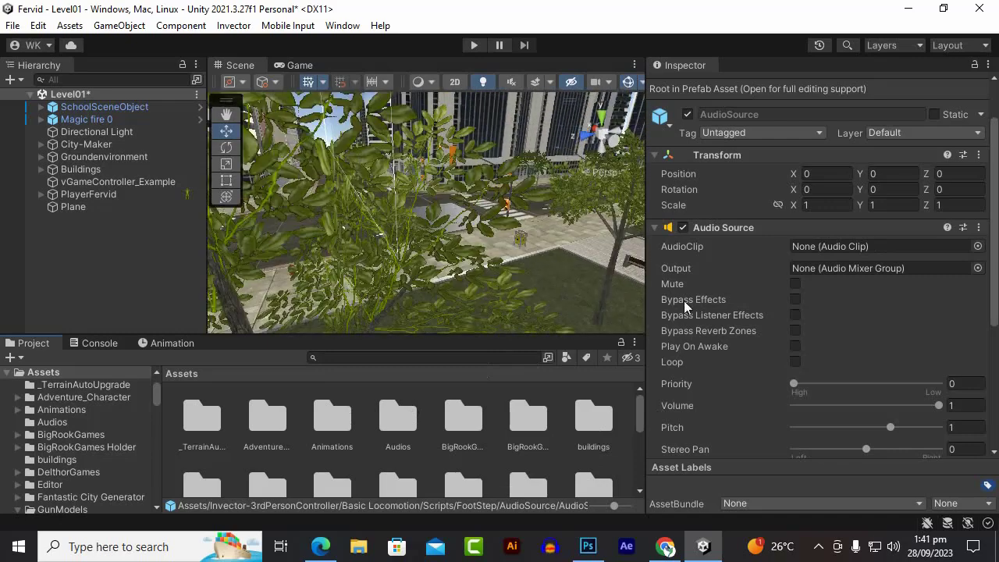
scroll(523, 248, "up", 5)
scroll(523, 248, "up", 2)
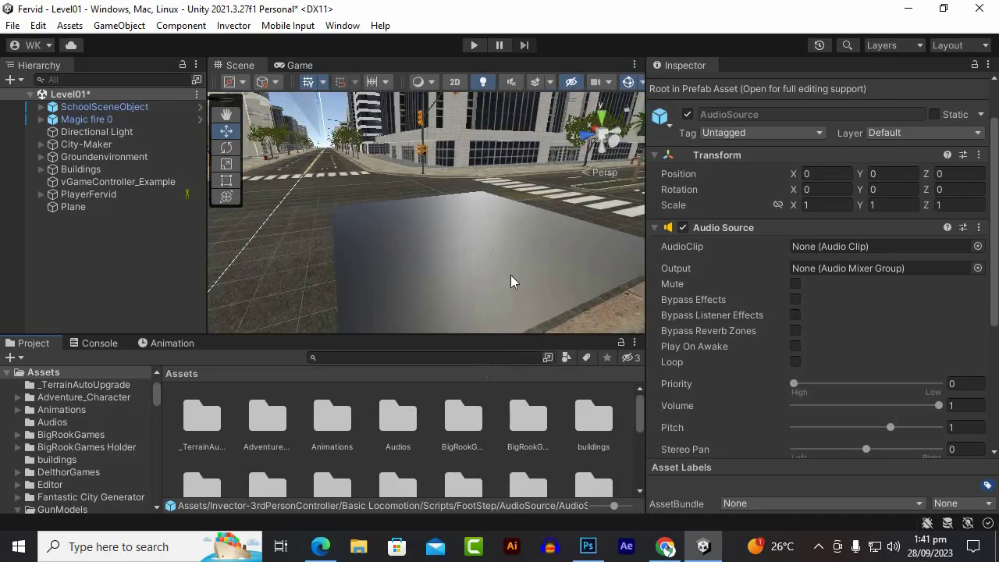
scroll(460, 253, "down", 3)
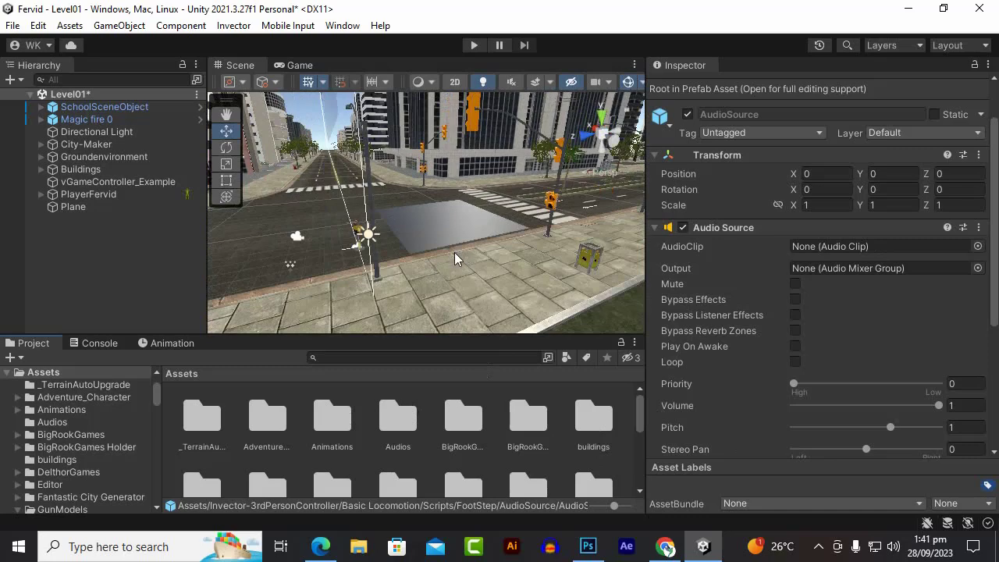